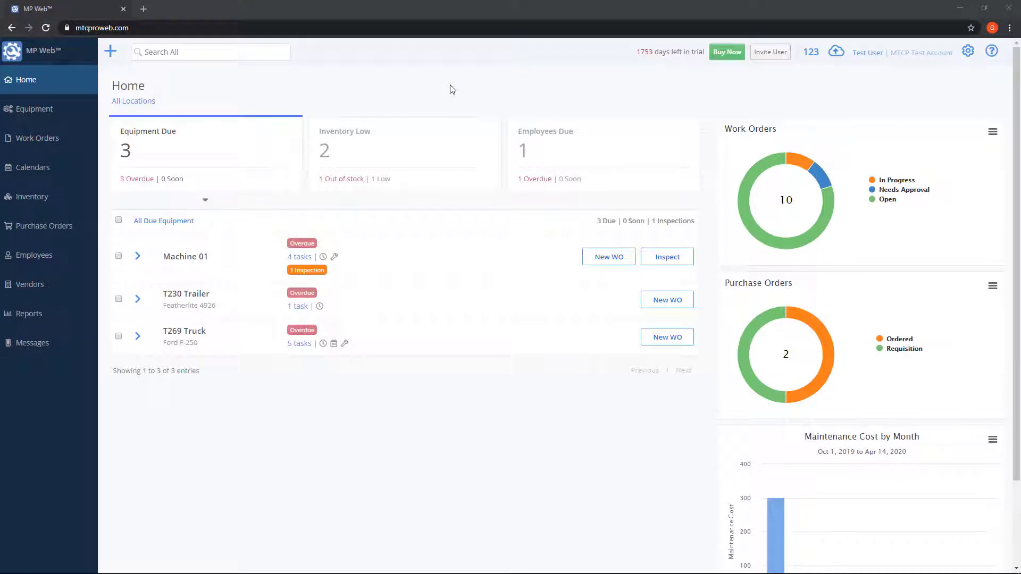
# Show the Equipment list with all 10 equipment records across all locations
pyautogui.click(32, 112)
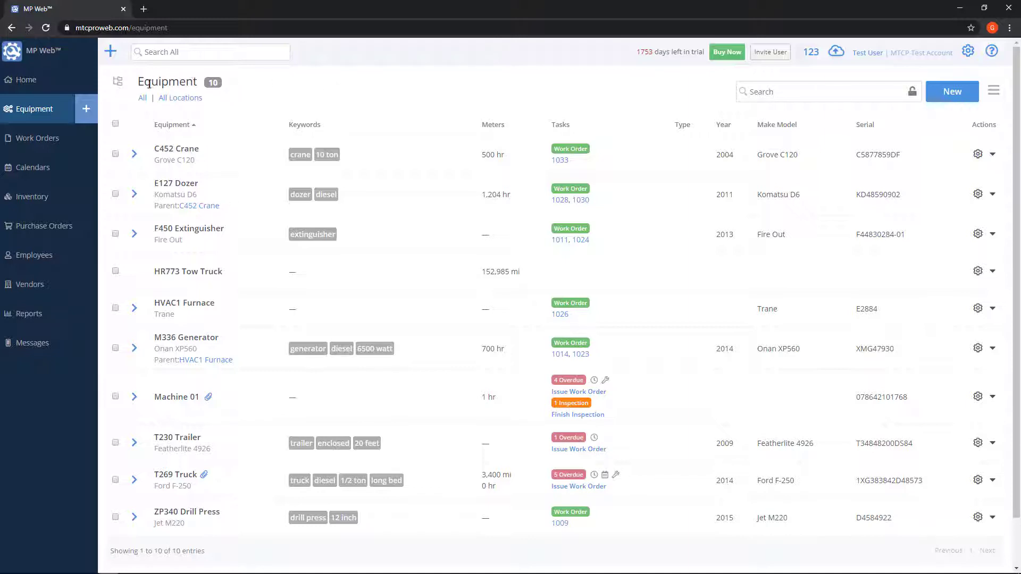
pyautogui.click(119, 88)
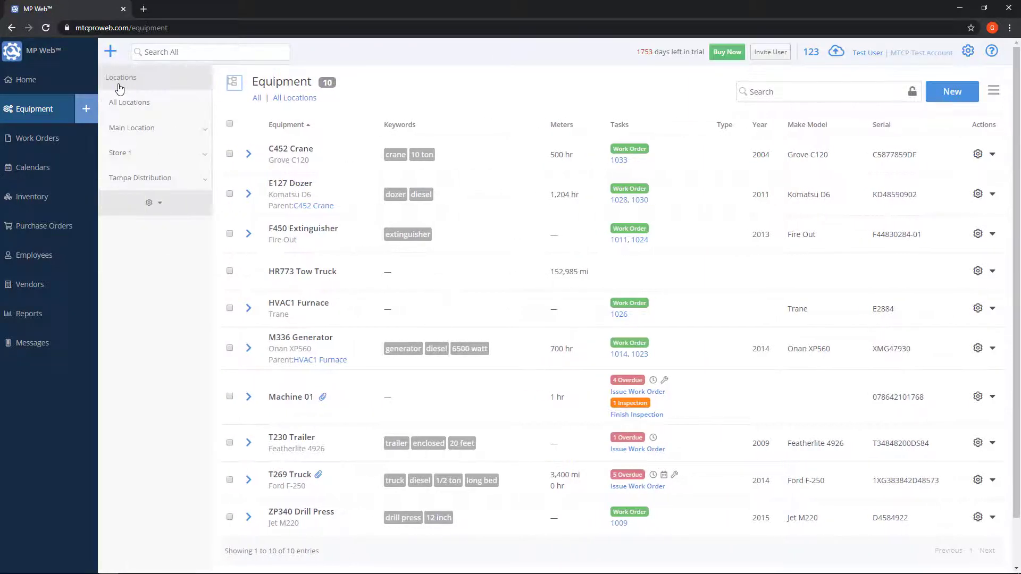
pyautogui.click(203, 133)
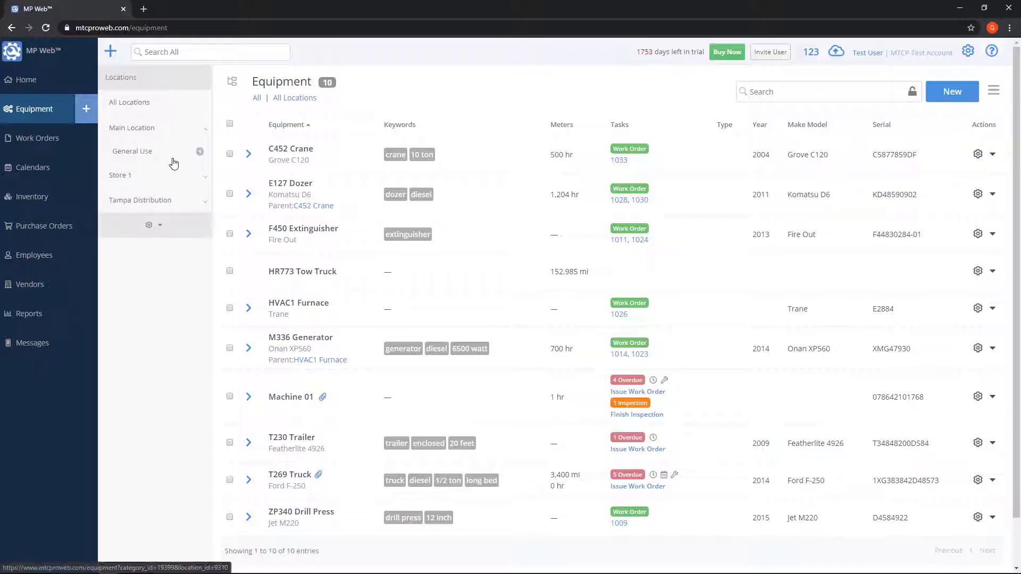
pyautogui.click(205, 205)
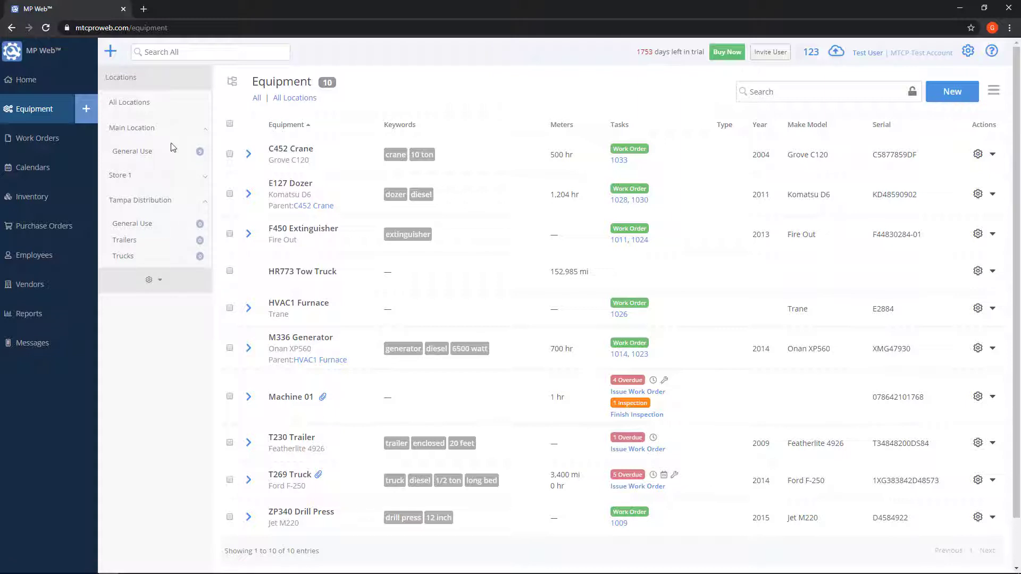
pyautogui.click(205, 131)
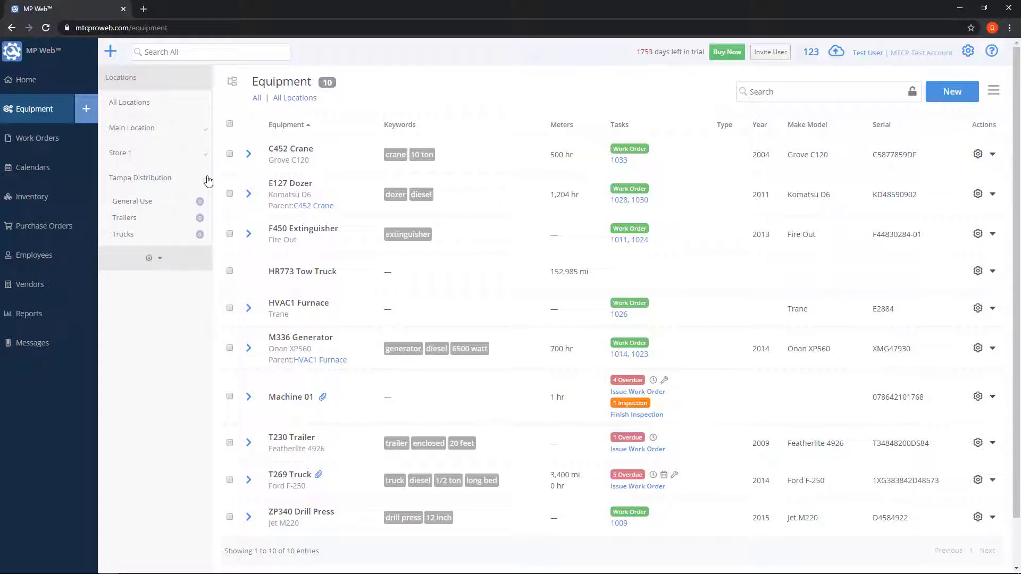
pyautogui.click(207, 179)
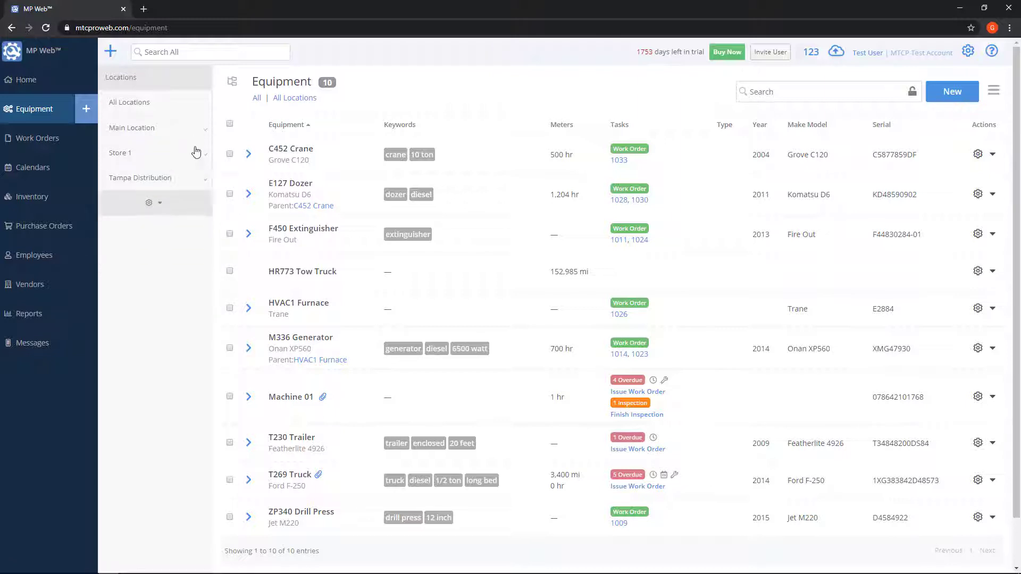
pyautogui.click(137, 181)
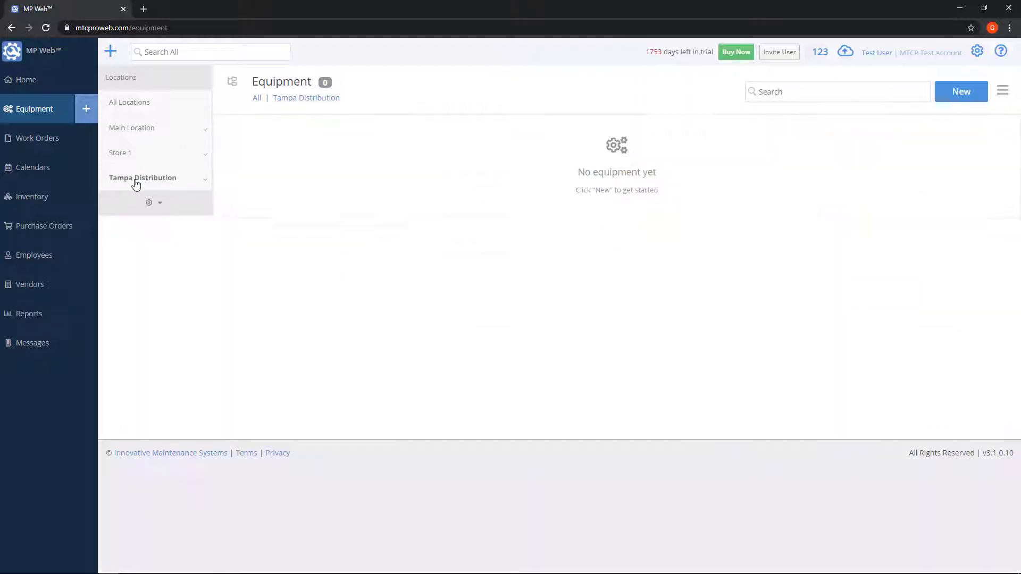
pyautogui.click(137, 128)
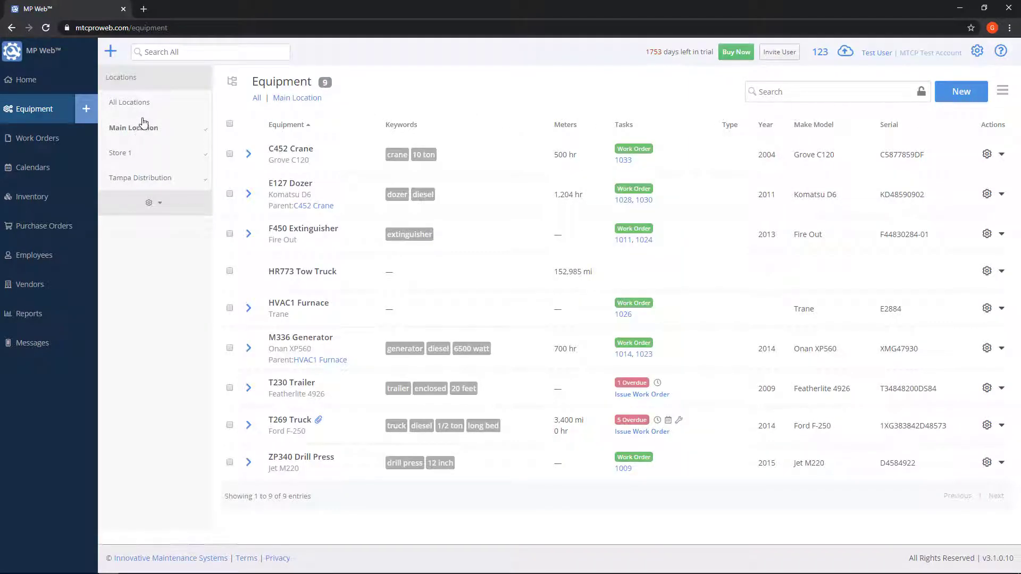
pyautogui.click(299, 99)
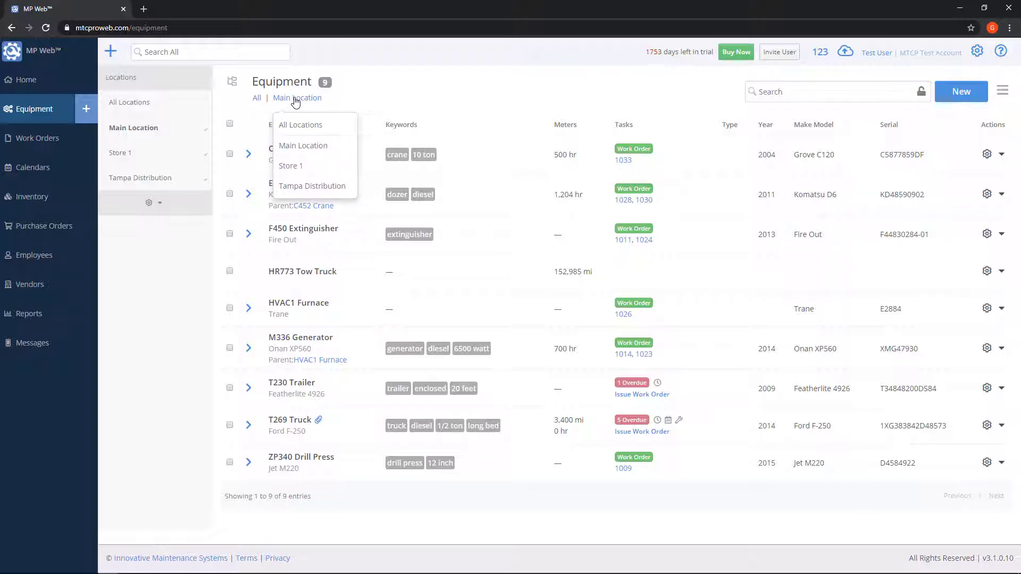
pyautogui.click(323, 125)
# Hide the location tree and go to Locations settings, checking Main Location's actions menu without using it
pyautogui.click(232, 82)
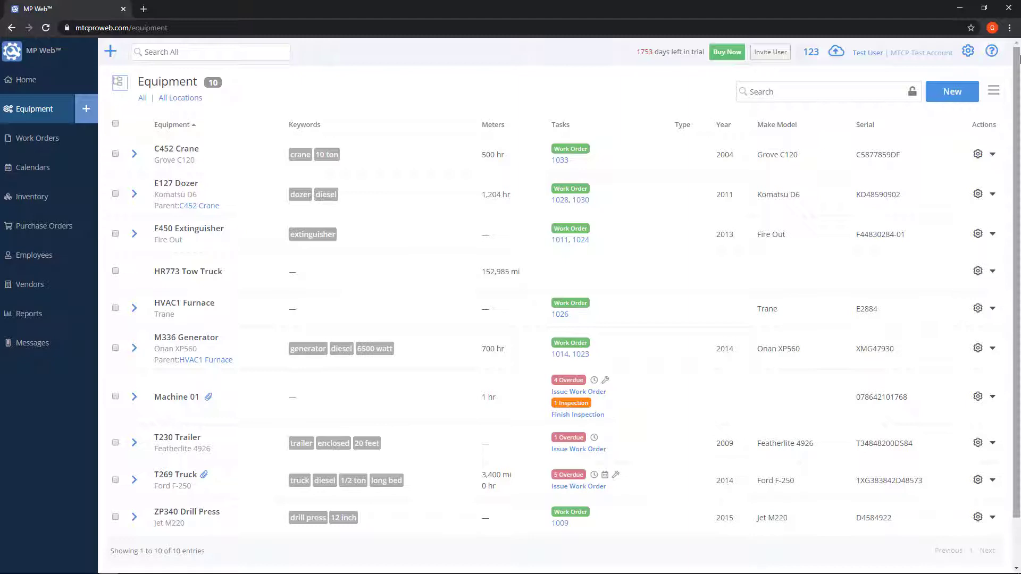
pyautogui.click(968, 52)
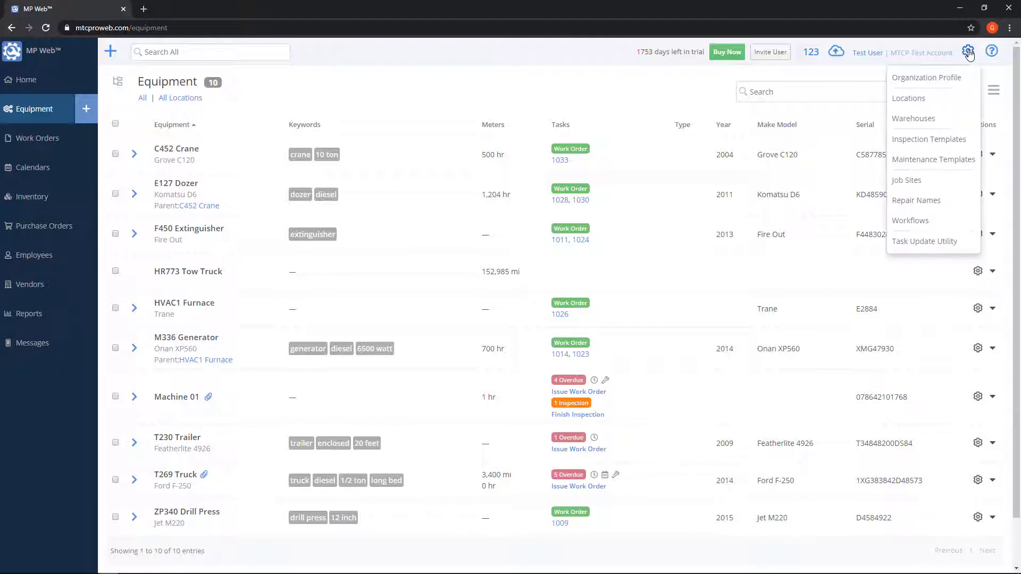
pyautogui.click(948, 99)
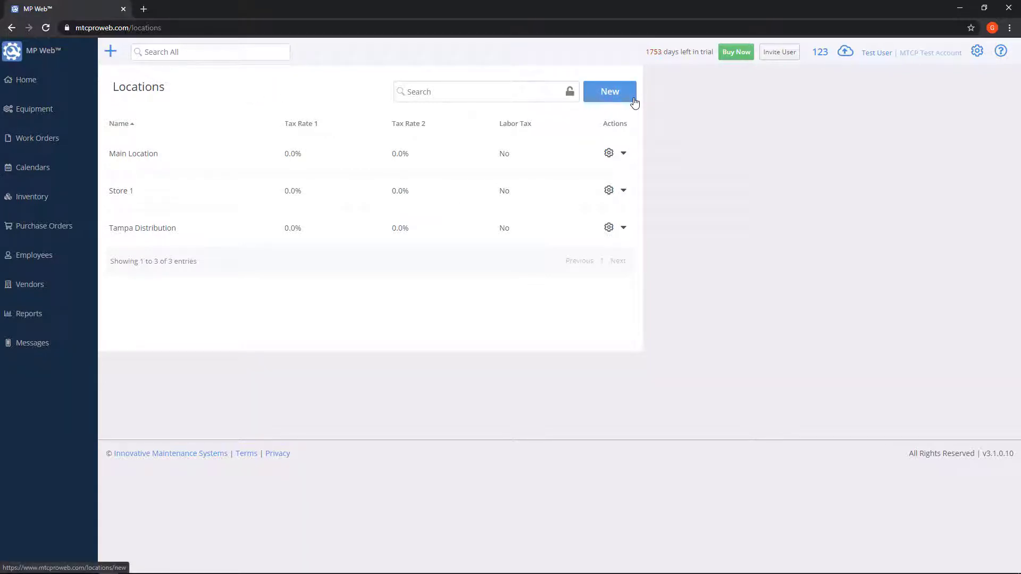
pyautogui.click(623, 155)
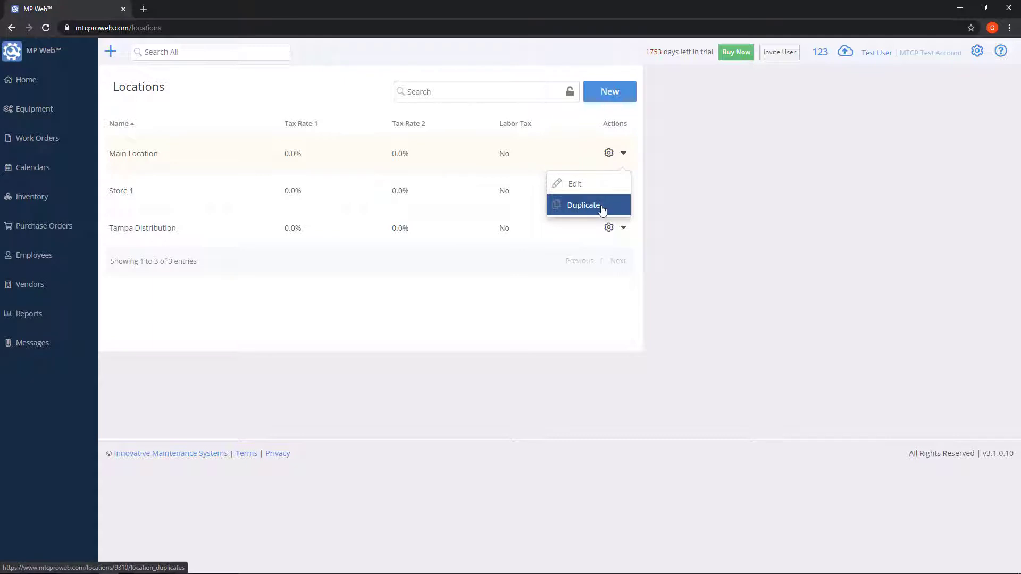
pyautogui.click(721, 285)
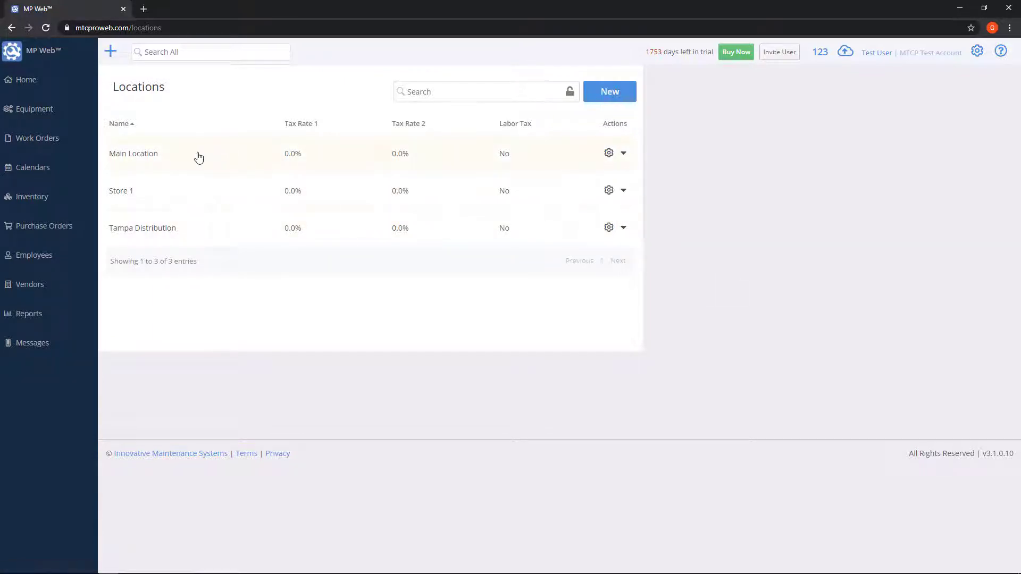
# Give Main Location a new 'Trucks' category next to General Use, save, and verify it
pyautogui.click(141, 159)
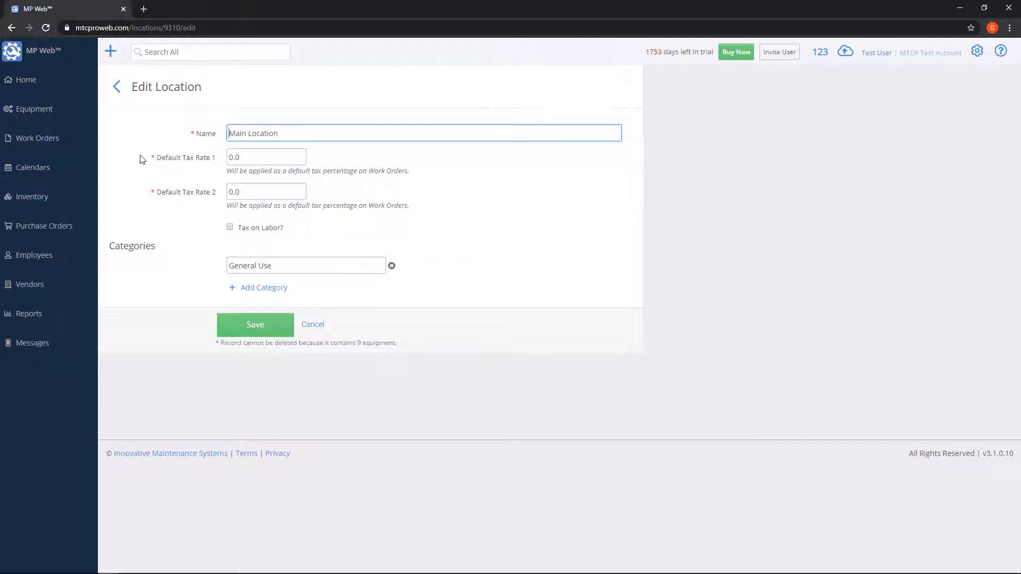
pyautogui.moveTo(296, 133); pyautogui.dragTo(192, 135)
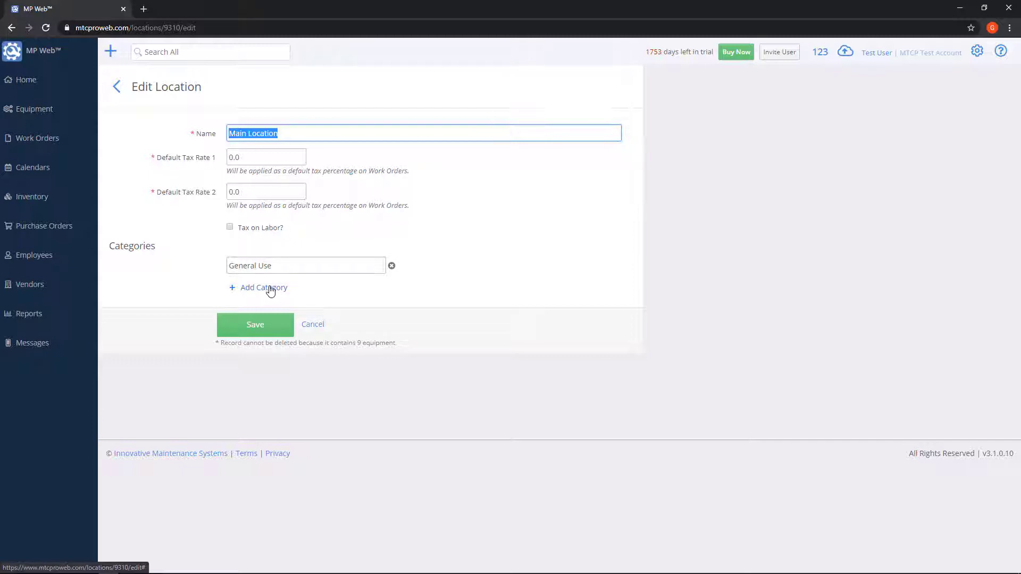
pyautogui.click(233, 292)
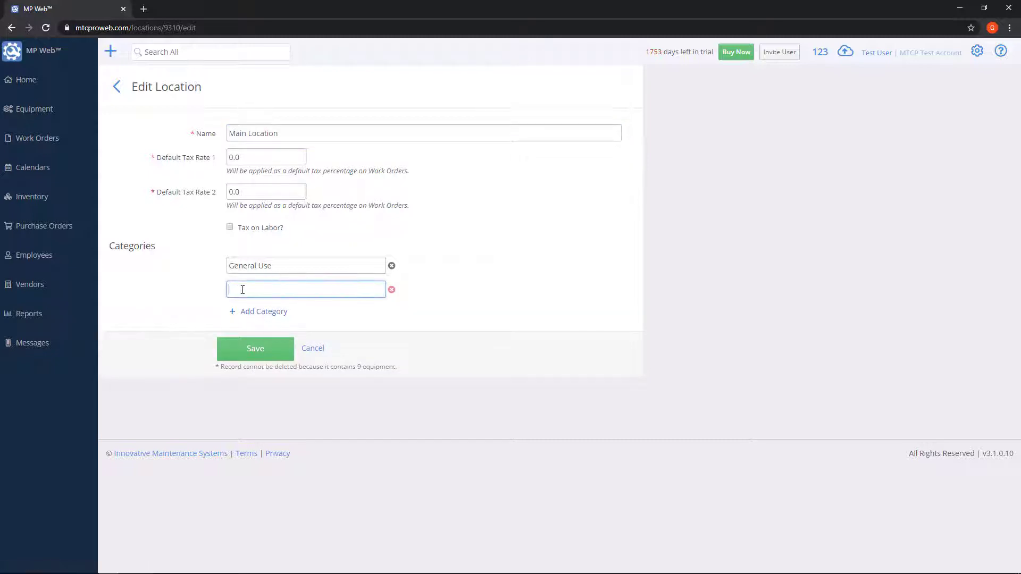
pyautogui.write('Trucks')
pyautogui.click(244, 351)
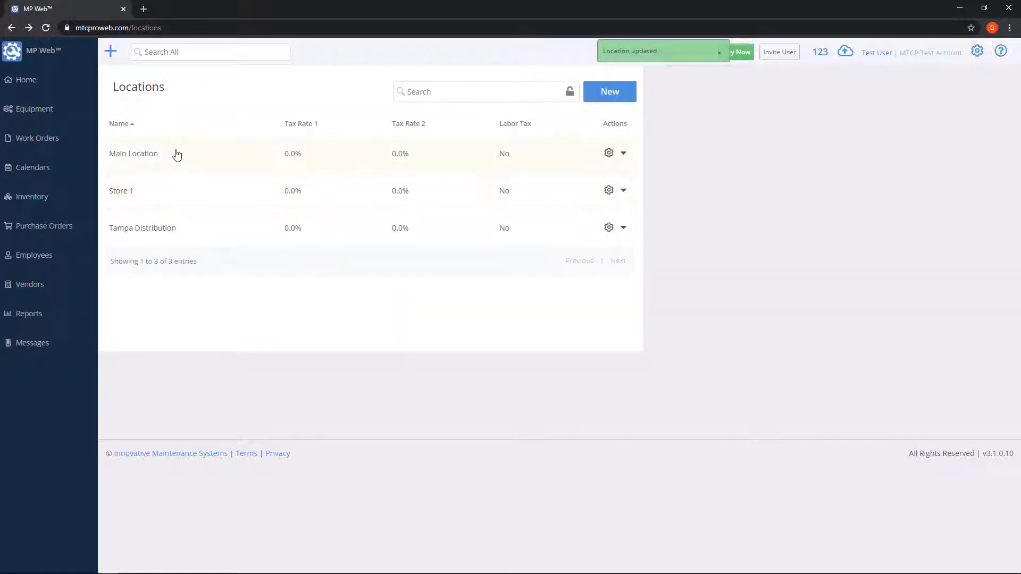
pyautogui.click(177, 155)
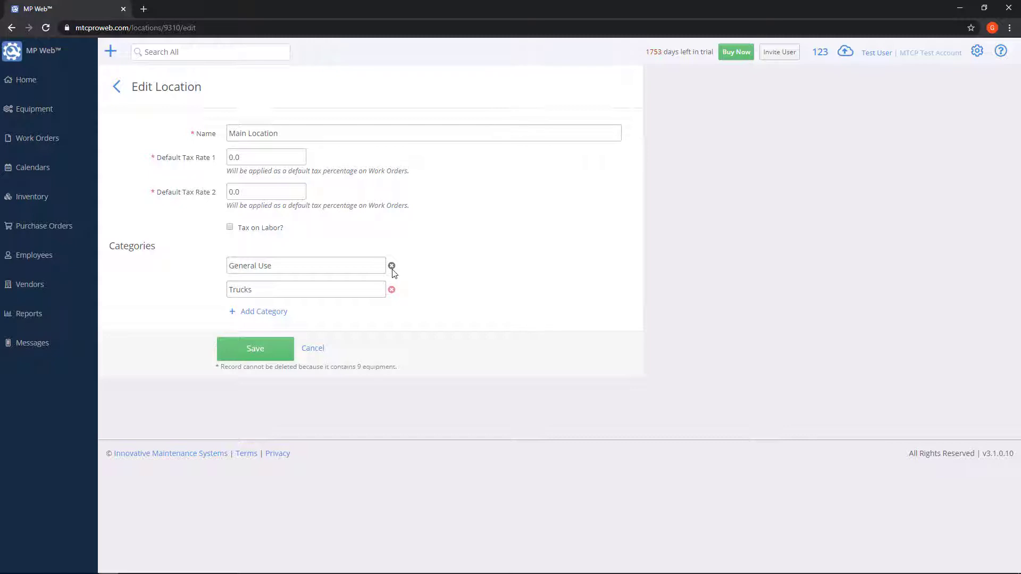
pyautogui.click(21, 109)
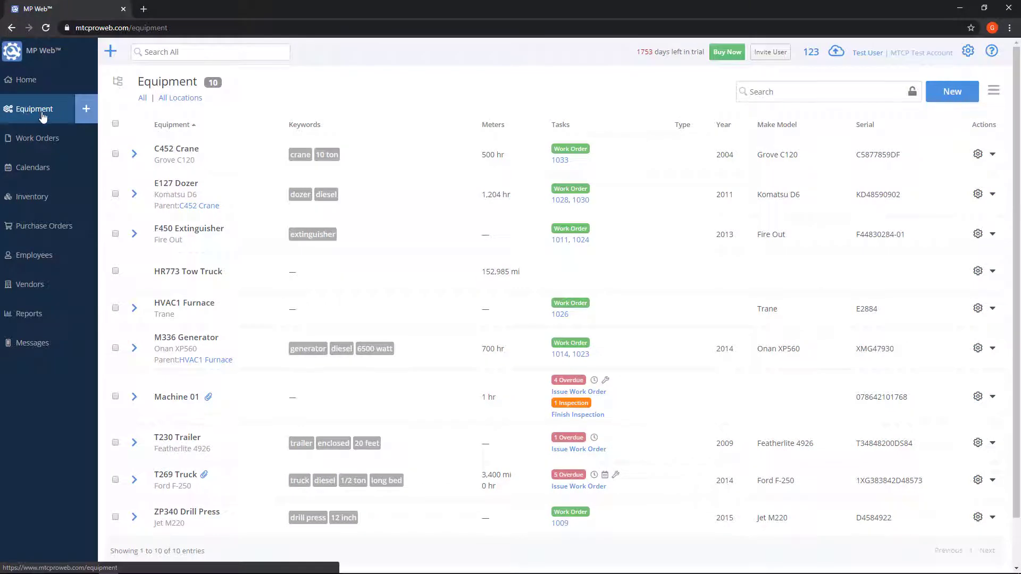
# Bring up the Equipment list's status filter choices, leaving the All Locations filter unchanged
pyautogui.click(183, 101)
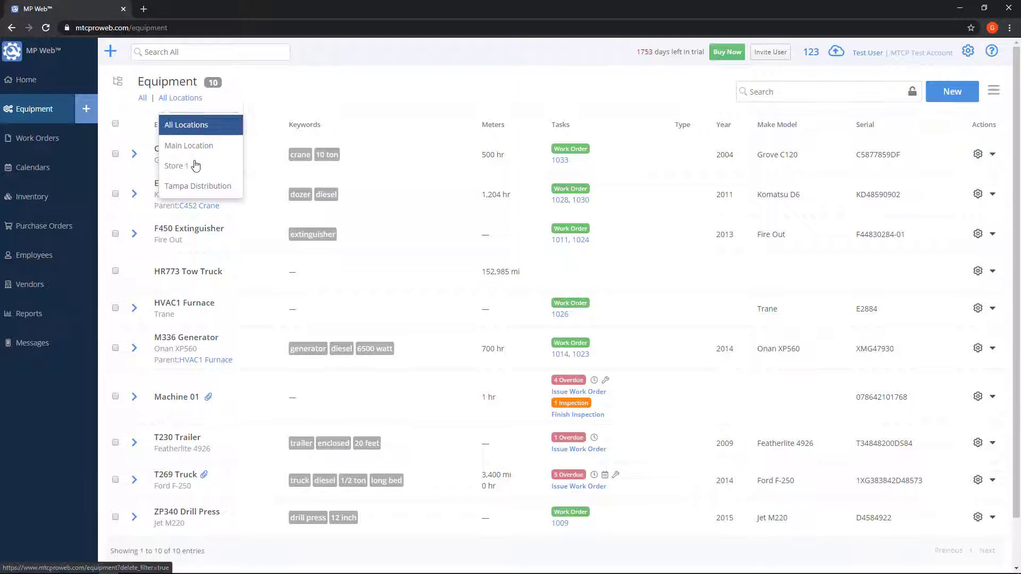
pyautogui.click(182, 104)
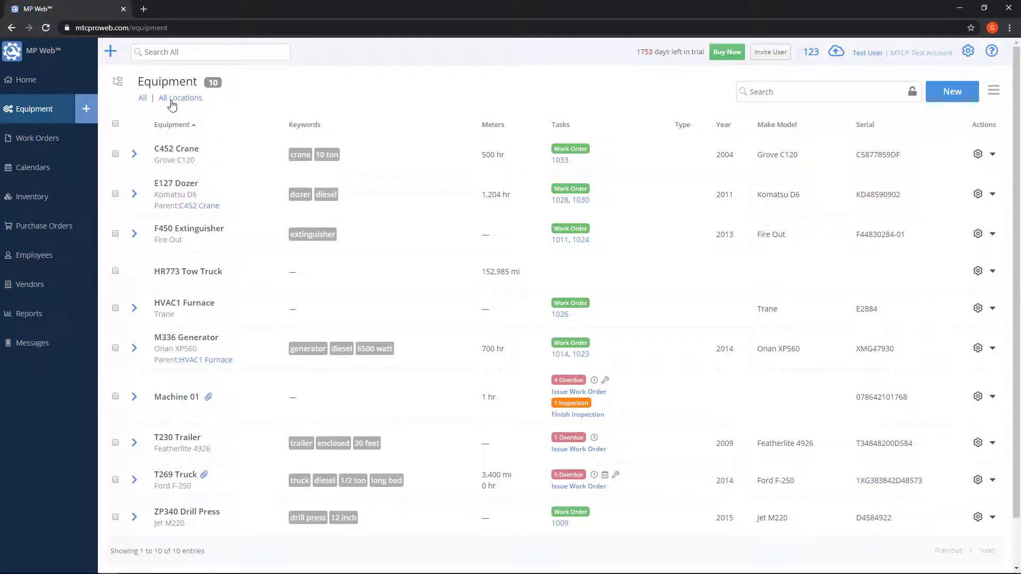
pyautogui.click(142, 101)
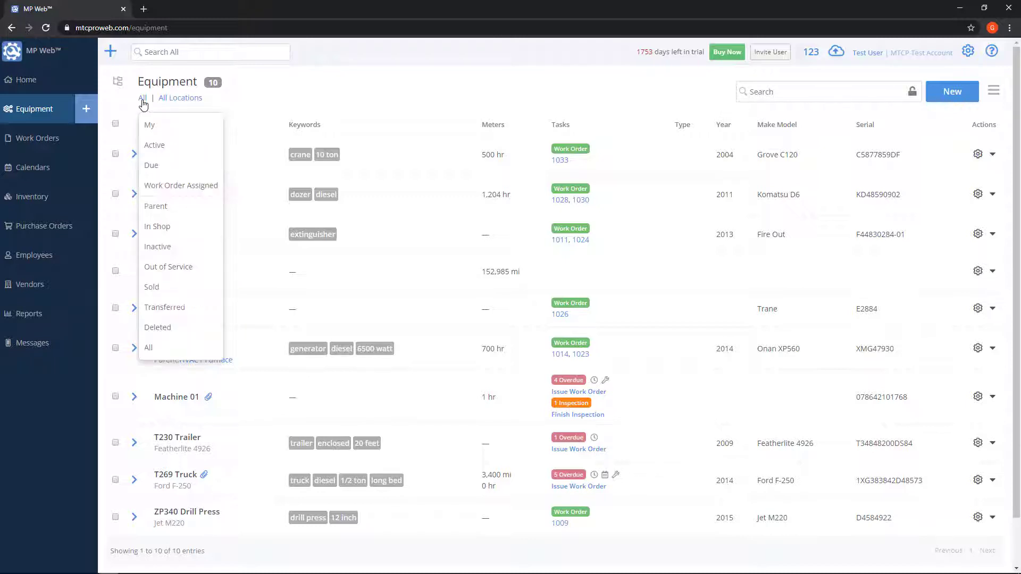
# Filter to My equipment, view the HR773 Tow Truck profile, then reopen the list's status filters
pyautogui.click(180, 128)
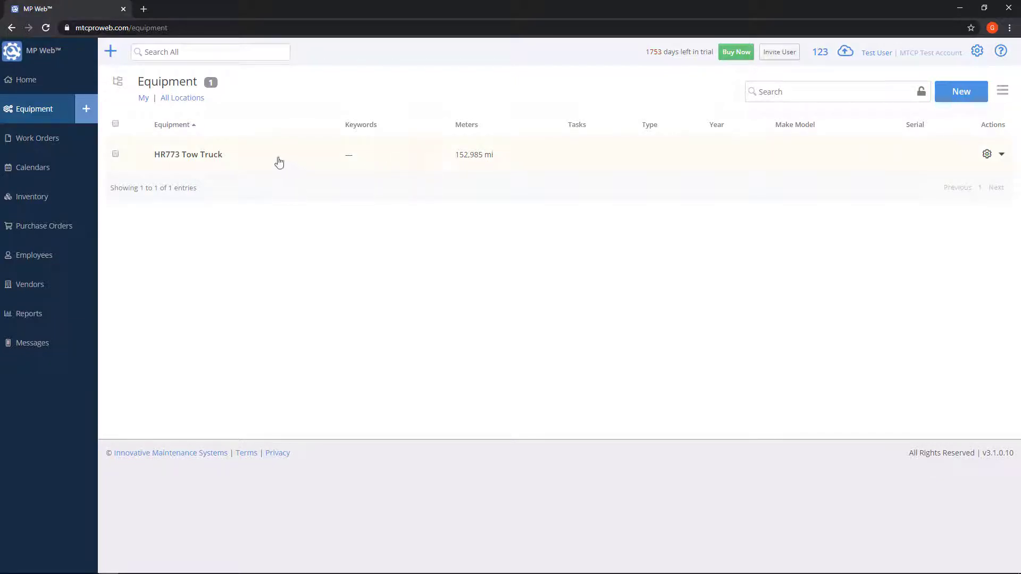
pyautogui.click(218, 162)
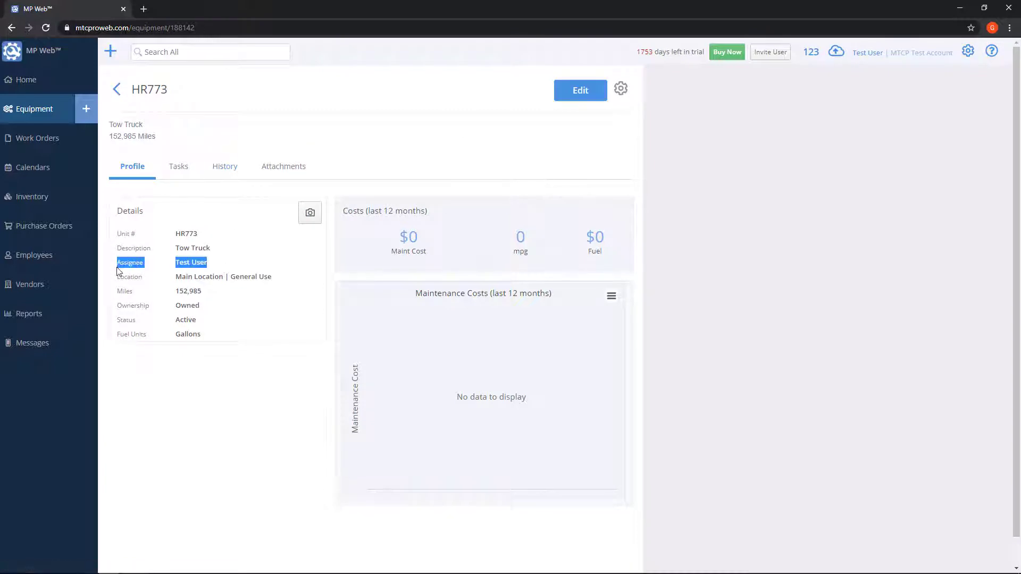
pyautogui.click(32, 113)
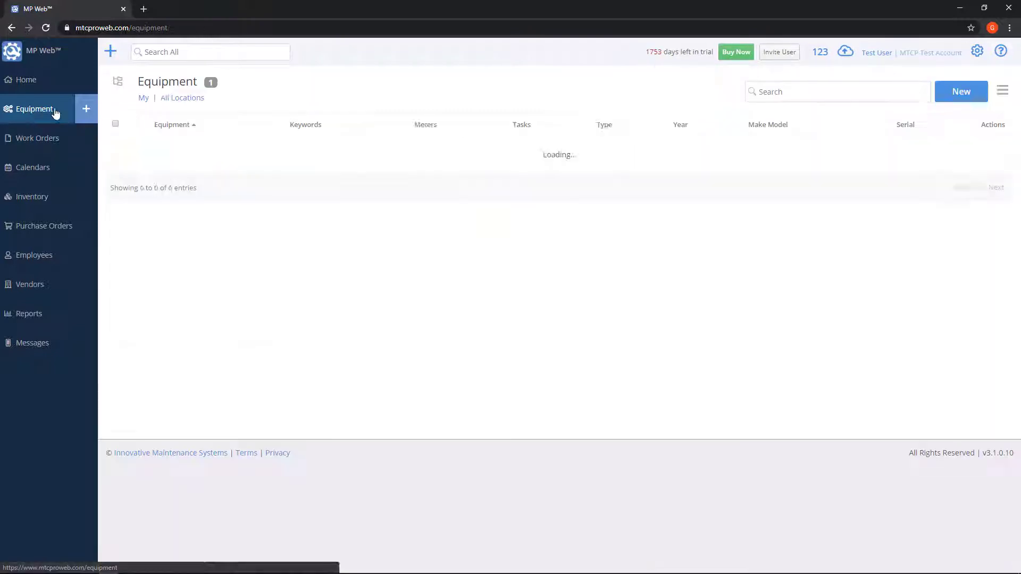
pyautogui.click(142, 100)
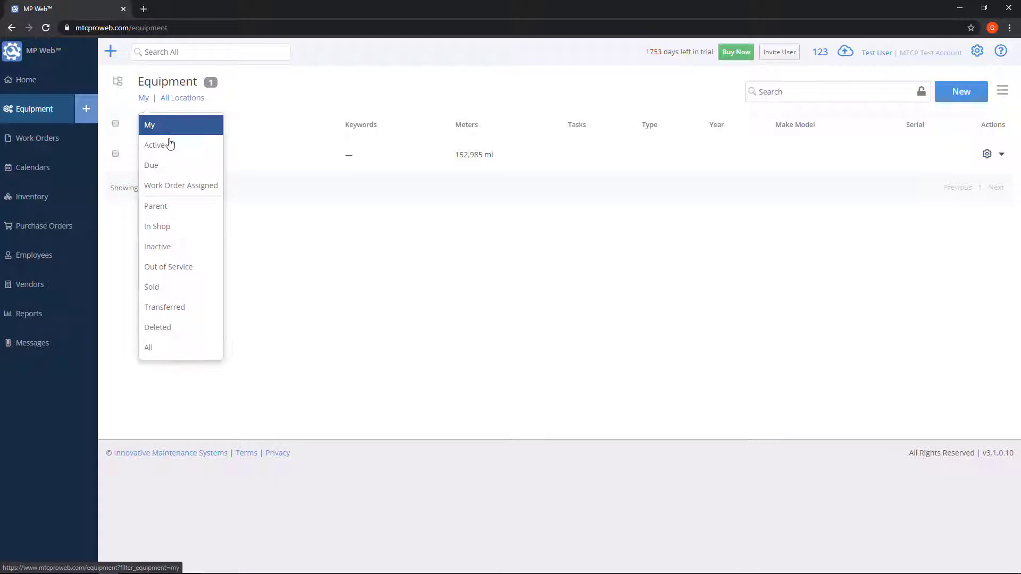
# Switch the status filter through Active, Due and Work Order Assigned, ending on All
pyautogui.click(154, 145)
pyautogui.click(149, 102)
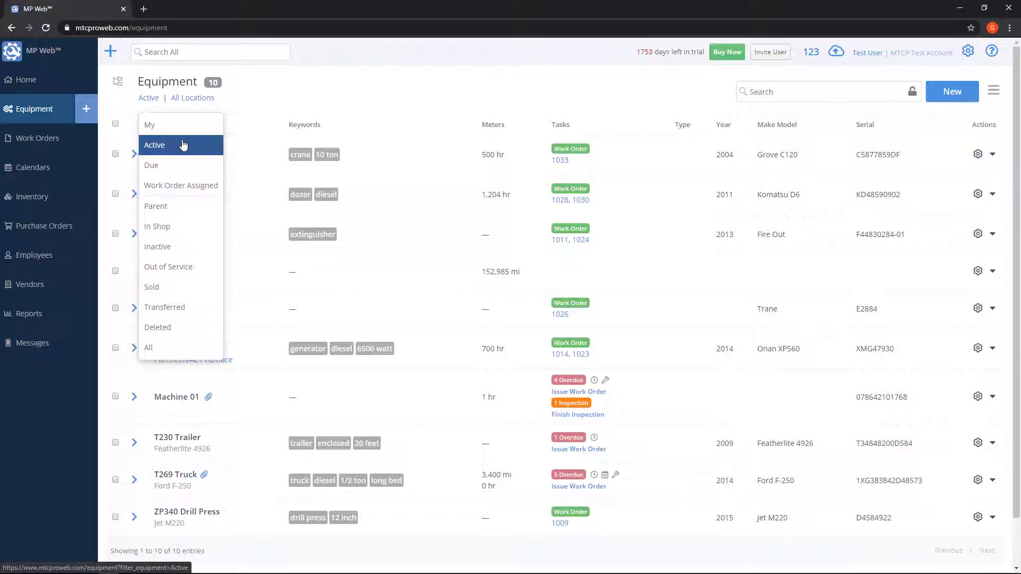
pyautogui.click(198, 165)
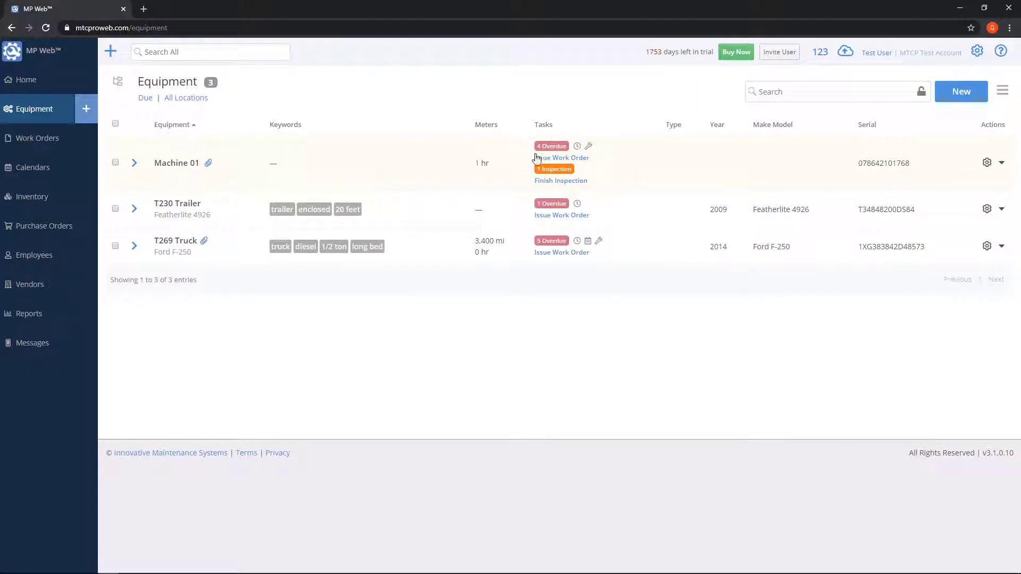
pyautogui.click(145, 98)
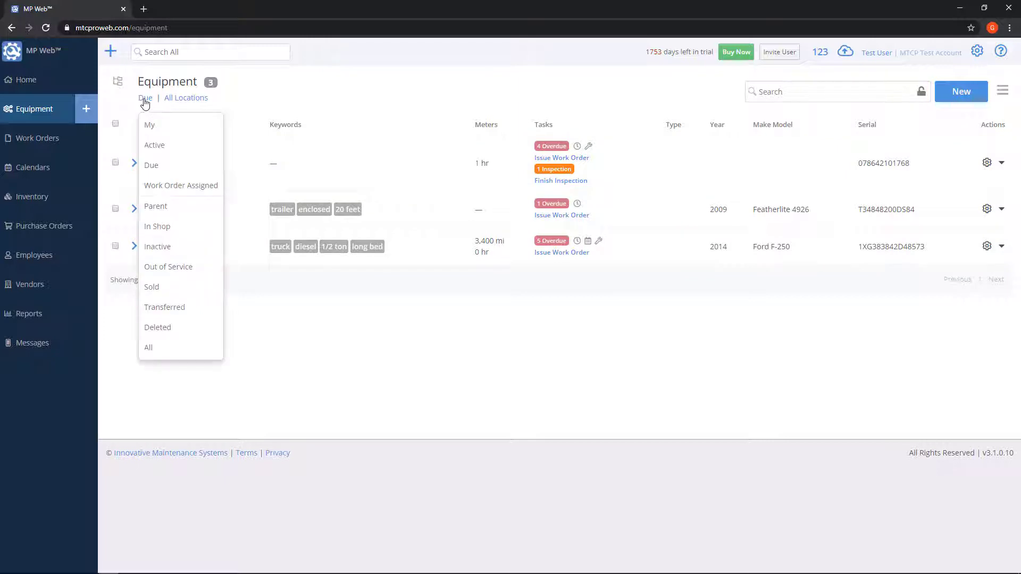
pyautogui.click(188, 186)
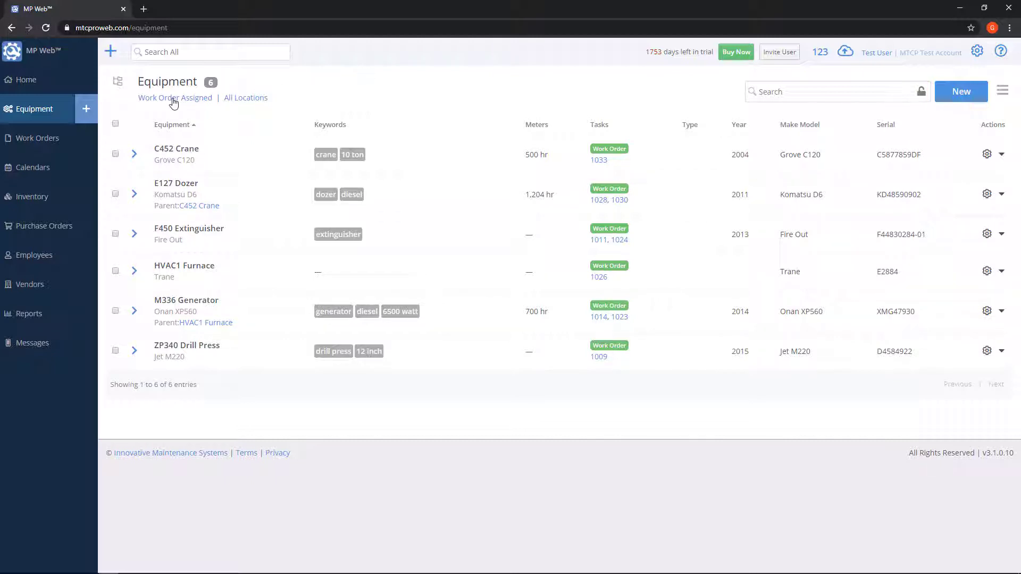
pyautogui.click(174, 100)
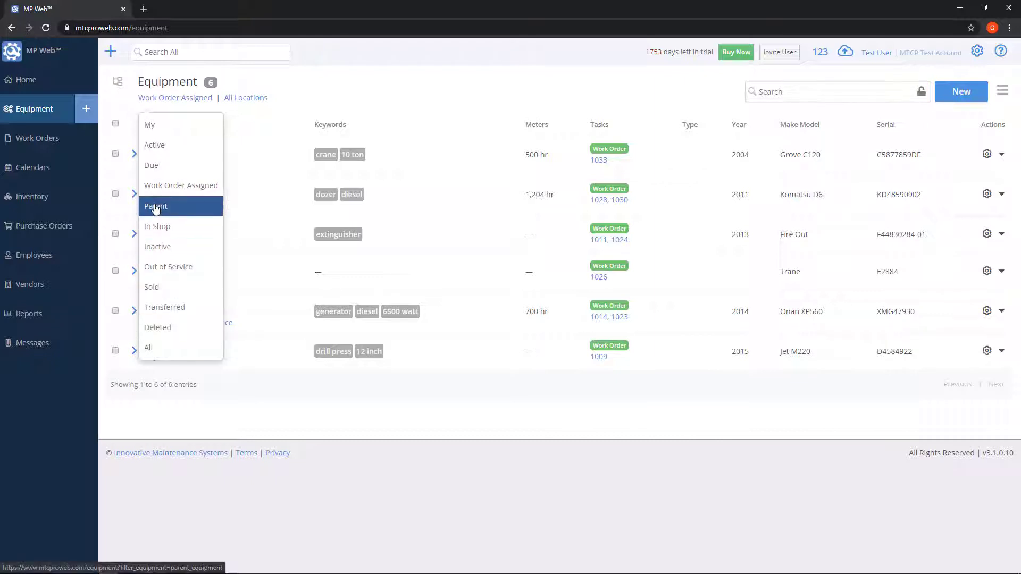
pyautogui.click(170, 354)
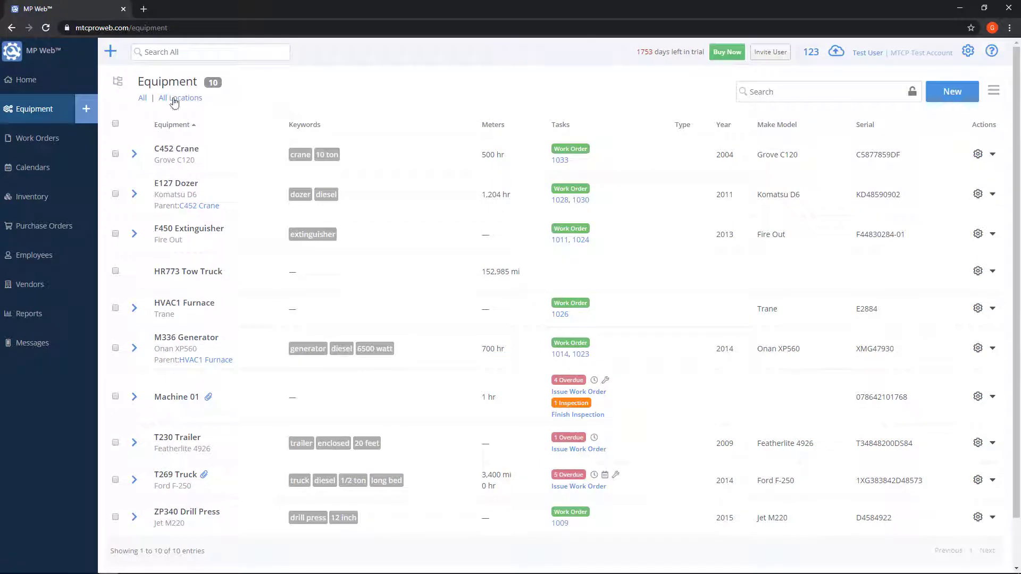
# Delete the HR773 Tow Truck record from its gear menu and confirm with OK
pyautogui.click(142, 99)
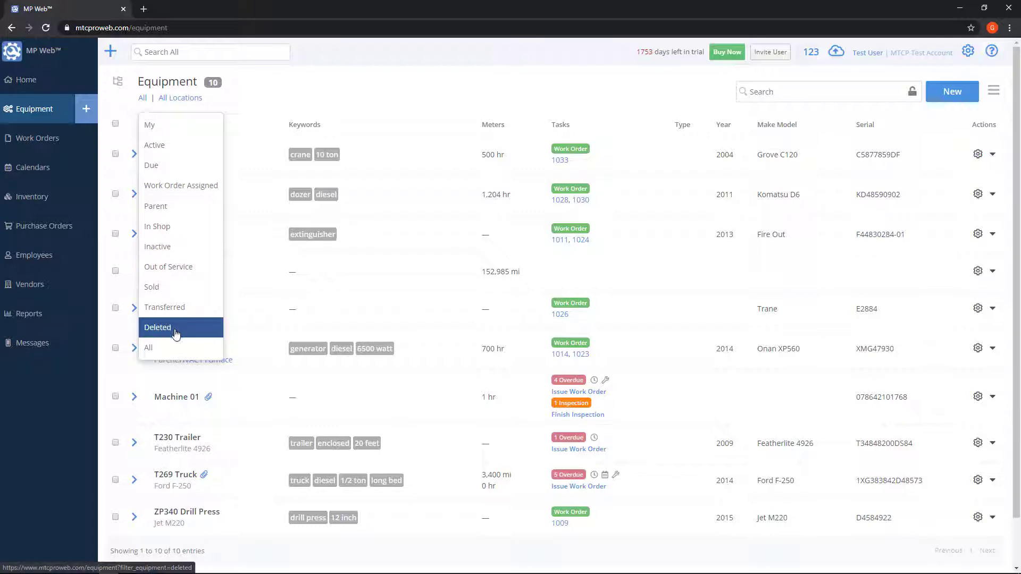
pyautogui.click(149, 347)
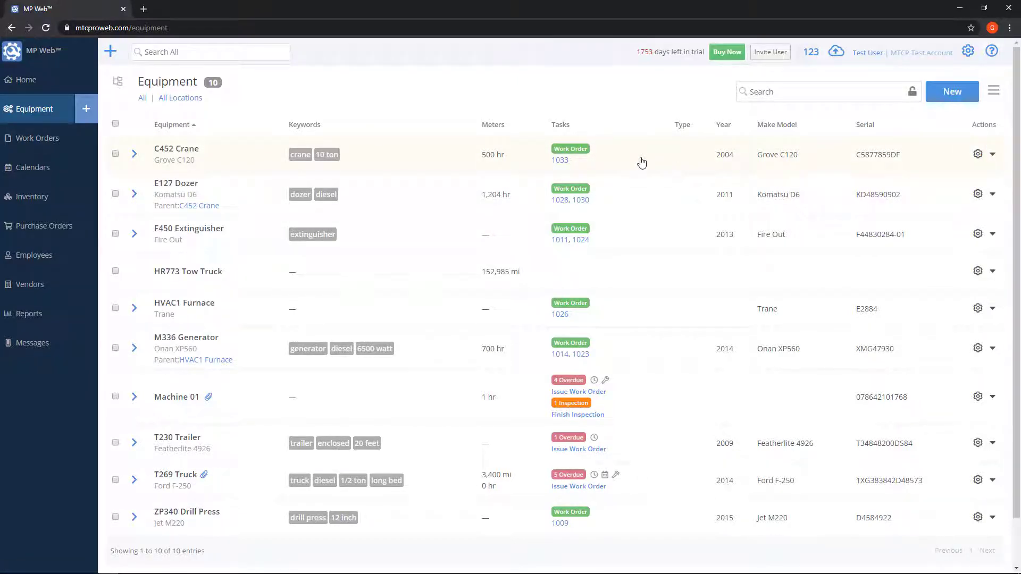
pyautogui.click(231, 276)
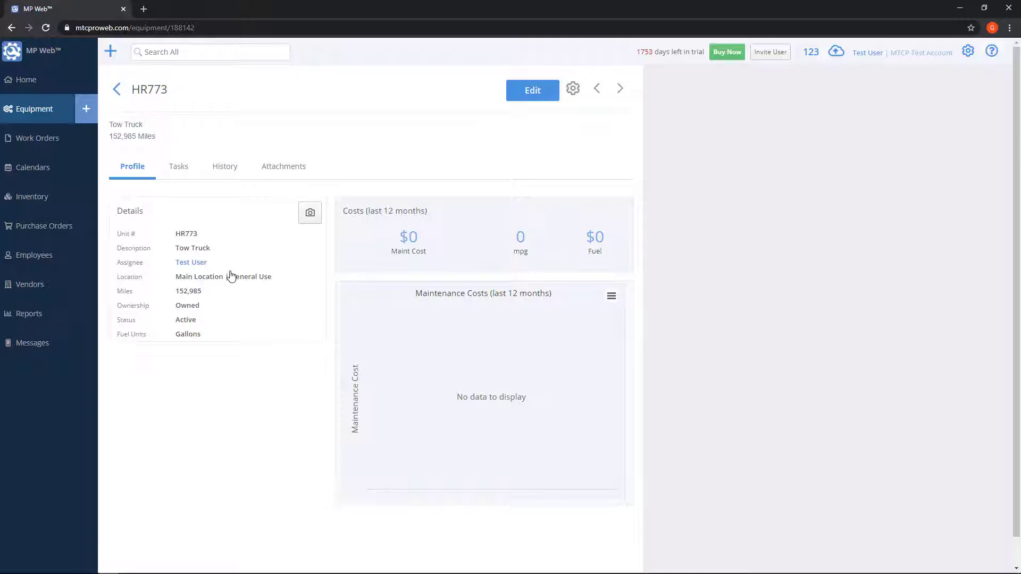
pyautogui.click(572, 89)
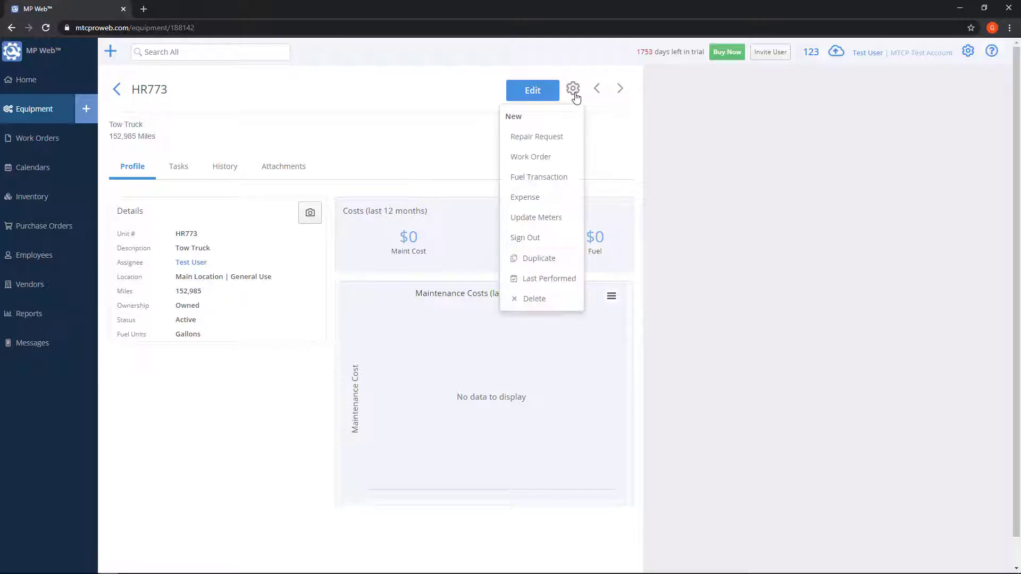
pyautogui.click(550, 307)
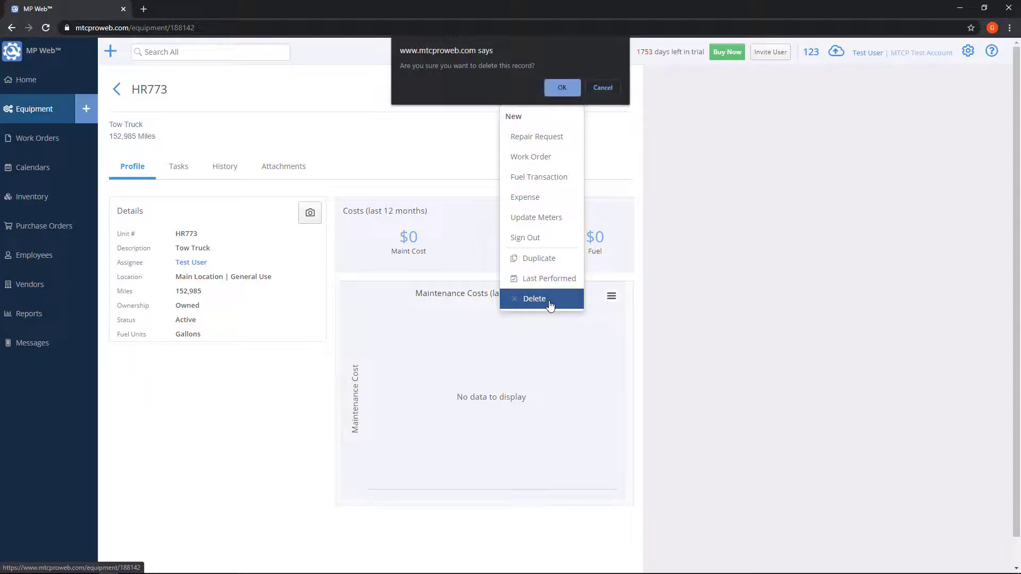
pyautogui.click(562, 91)
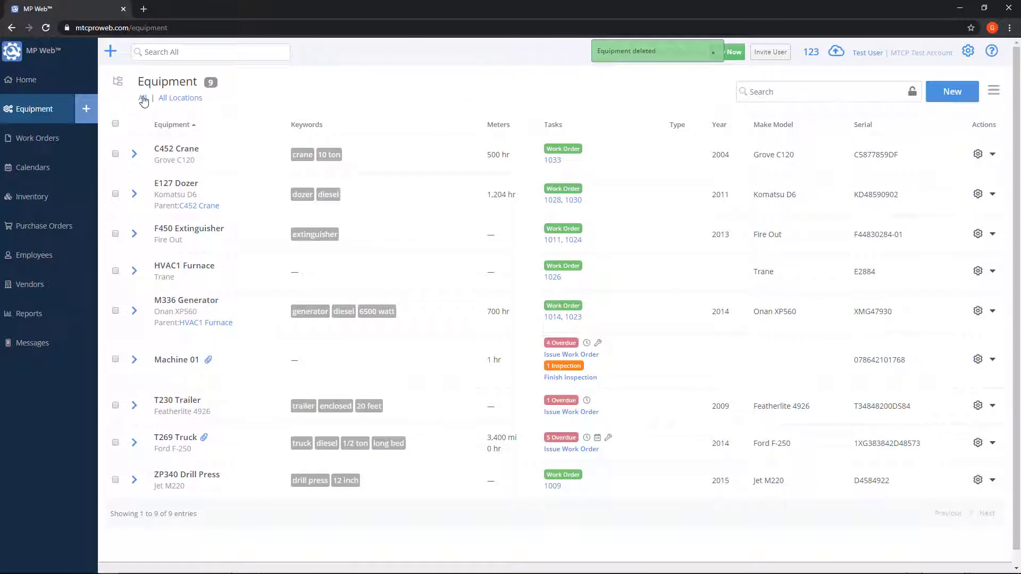
# Undelete HR773 Tow Truck from the Deleted view, then set the status filter back to All
pyautogui.click(143, 101)
pyautogui.click(178, 325)
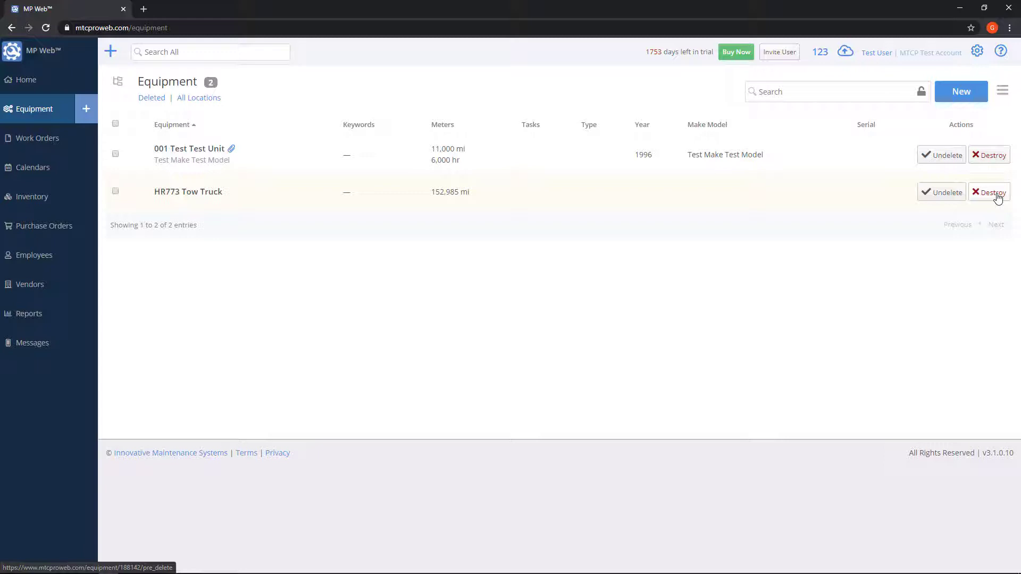
pyautogui.click(929, 199)
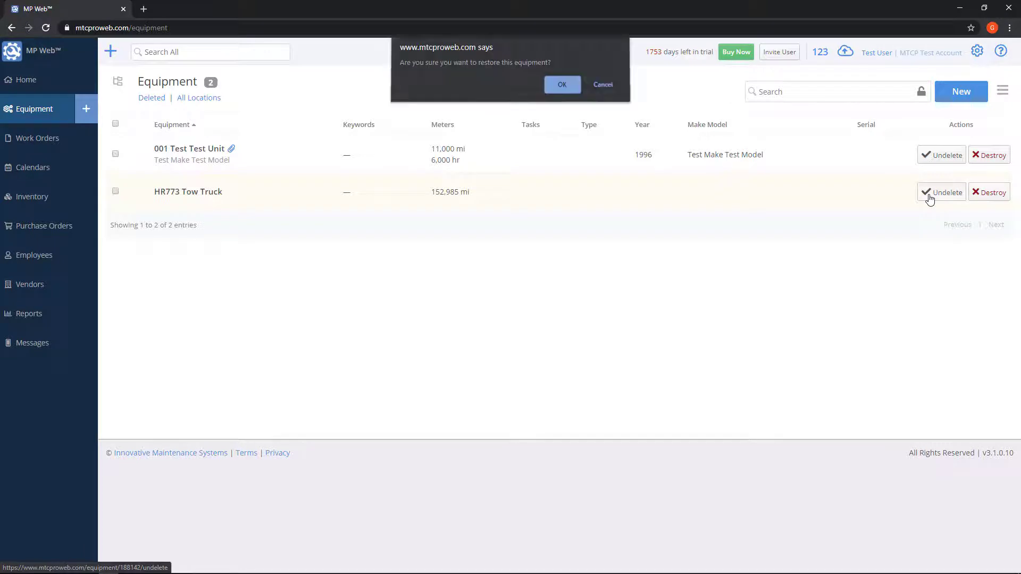
pyautogui.click(558, 87)
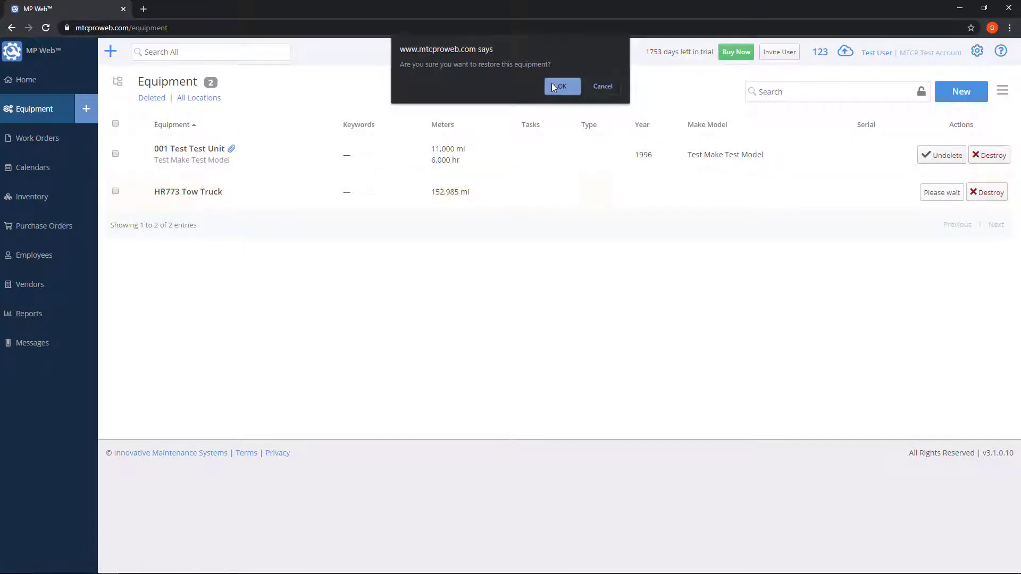
pyautogui.click(27, 114)
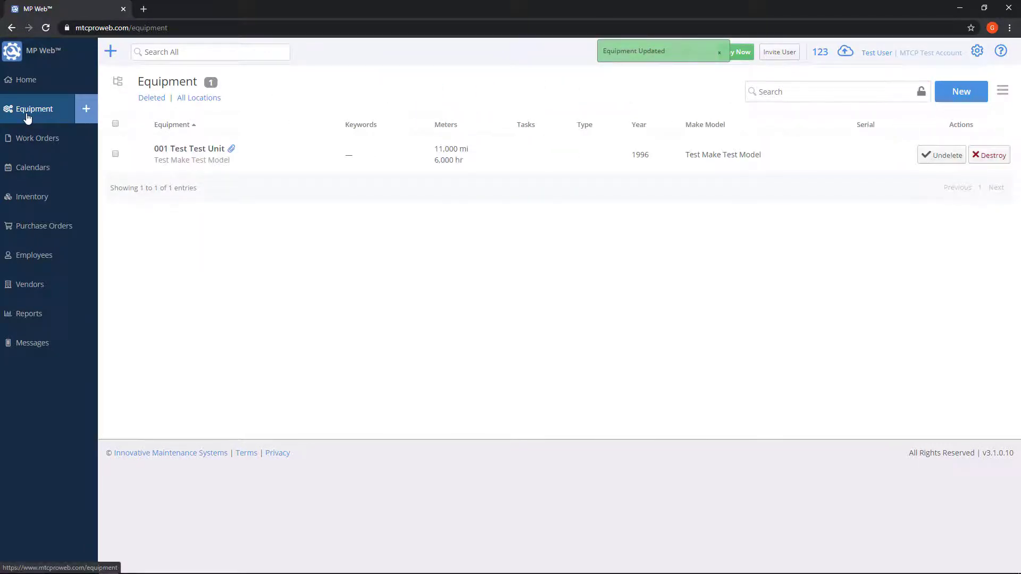
pyautogui.click(154, 99)
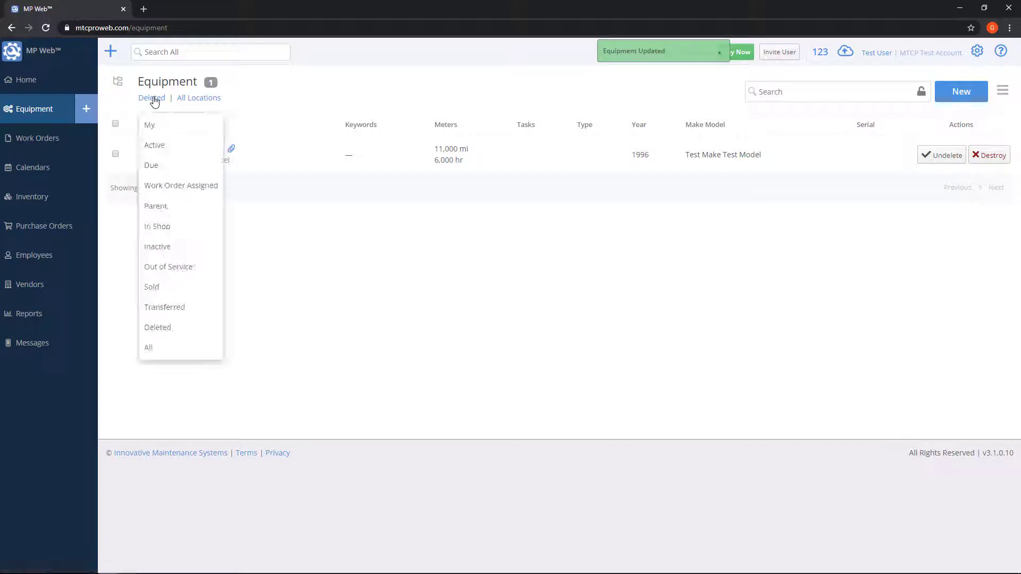
pyautogui.click(177, 350)
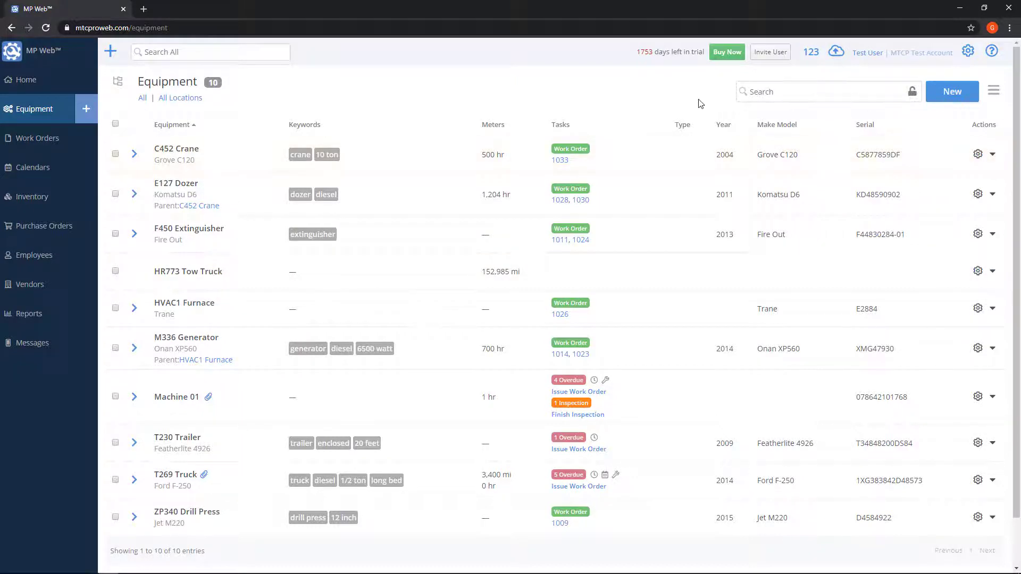
# Search the Equipment list for E127, then truck, then ford
pyautogui.click(809, 92)
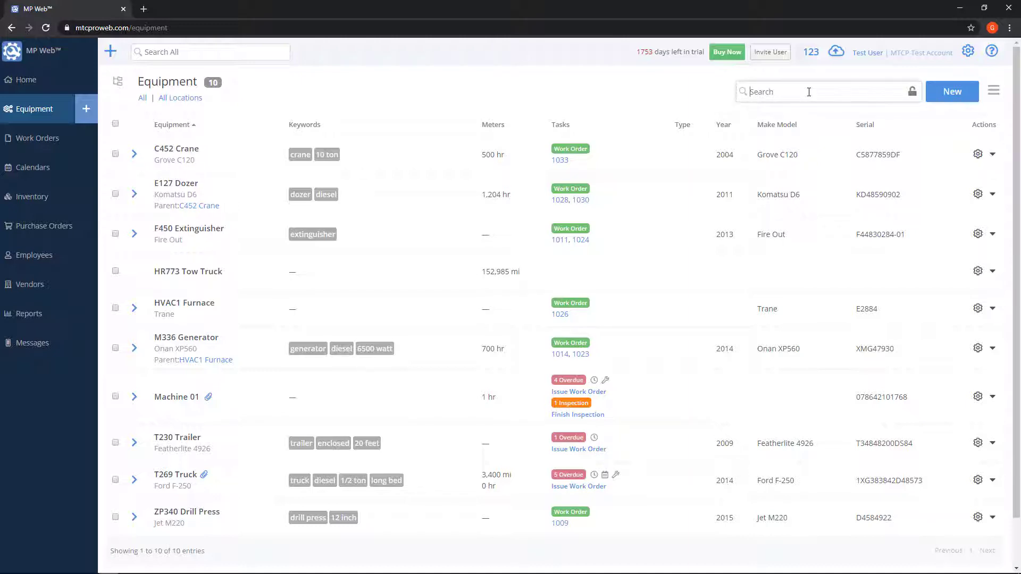
pyautogui.write('E127')
pyautogui.hotkey('ctrl', 'a')
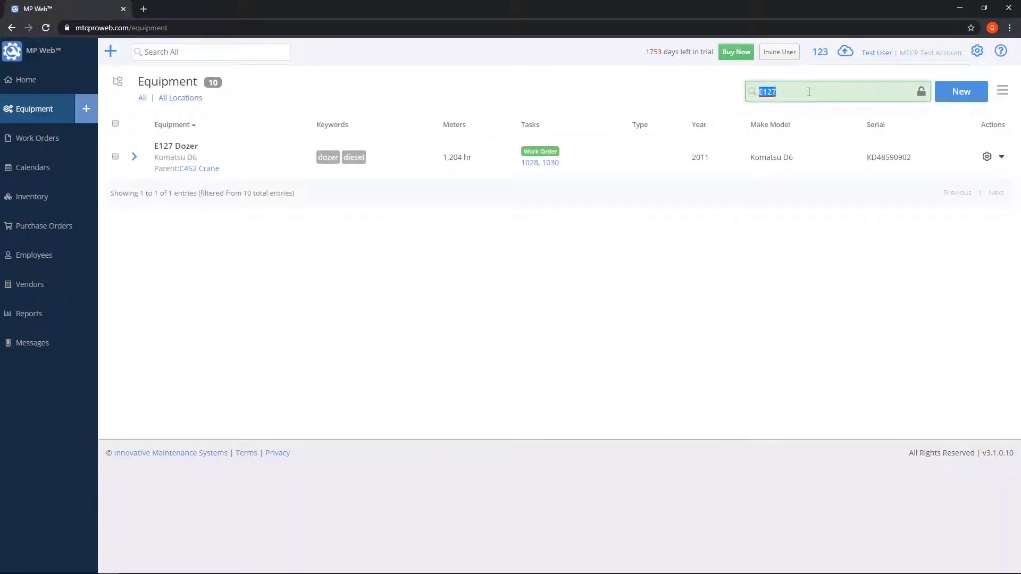
pyautogui.write('truck')
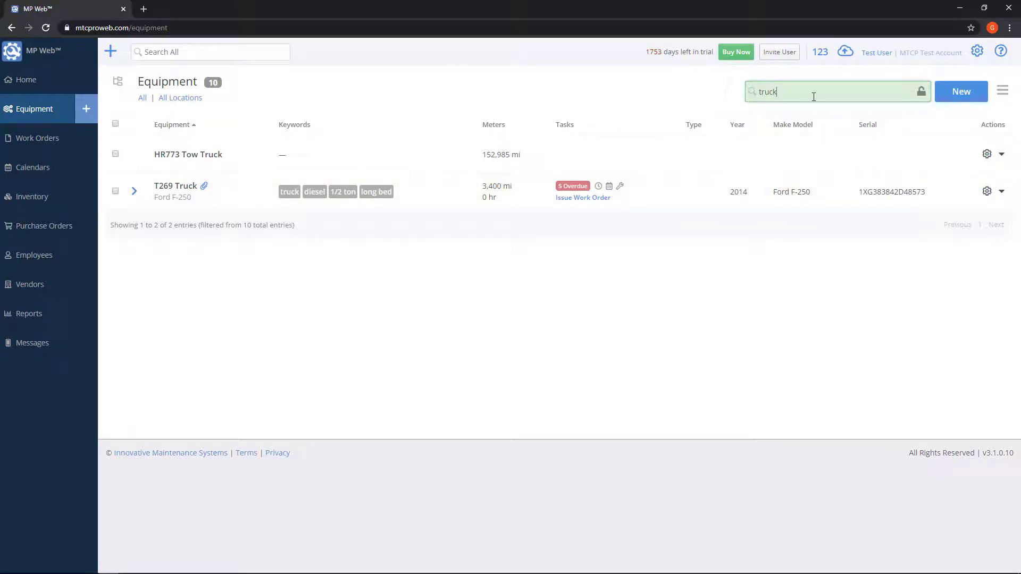
pyautogui.doubleClick(814, 97)
pyautogui.write('ford')
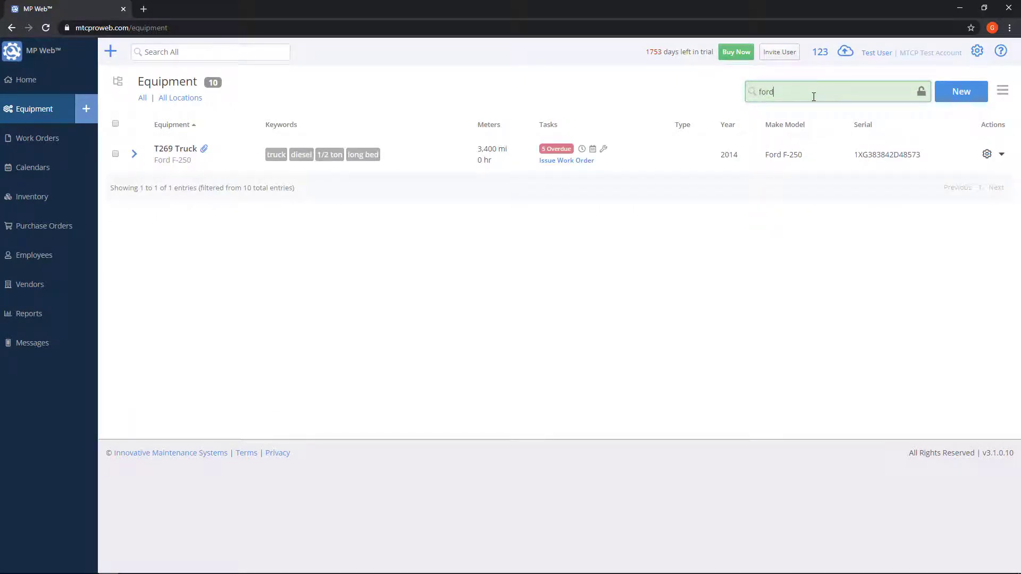
# Clear the search and bring up the list's print, export and customize options
pyautogui.doubleClick(814, 97)
pyautogui.press('BackSpace')
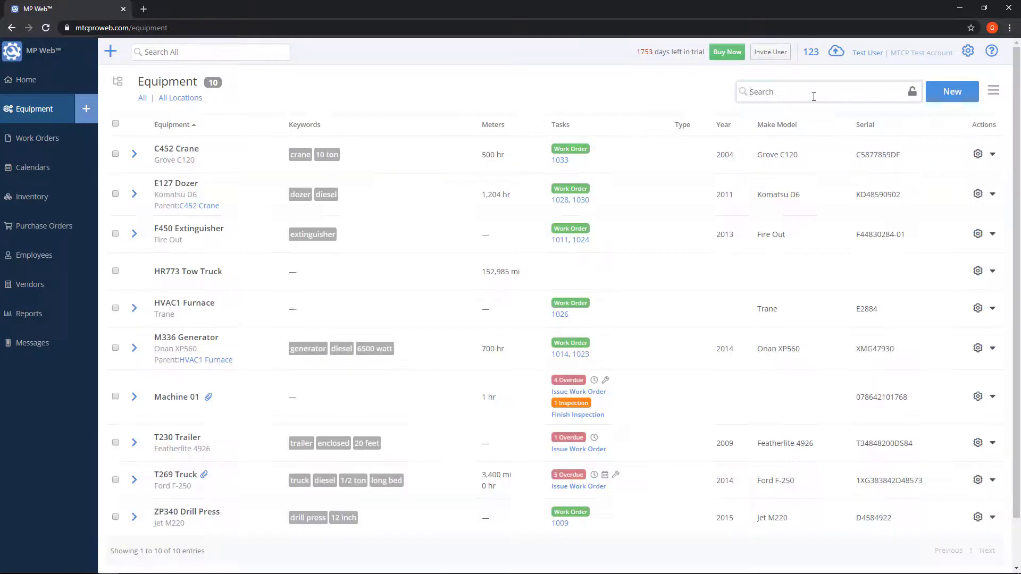
pyautogui.click(111, 53)
pyautogui.click(995, 95)
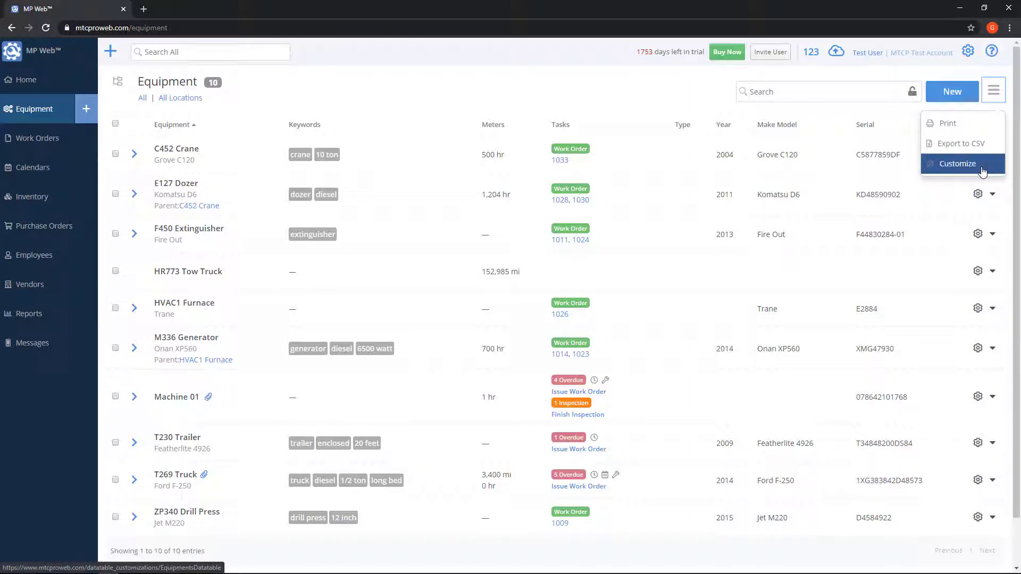
# Add the Category column to the Equipment table in Customize Fields and save
pyautogui.click(981, 171)
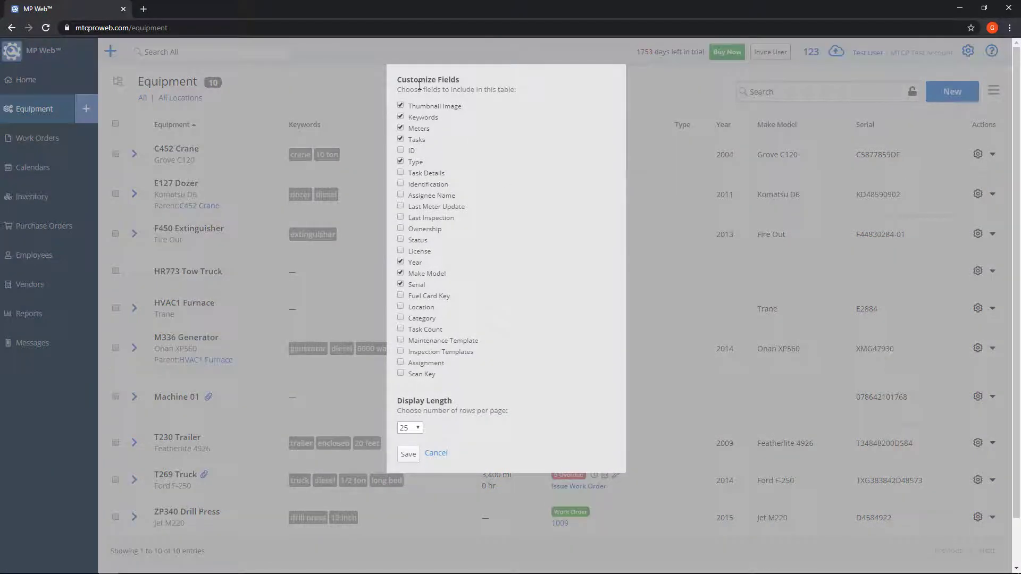
pyautogui.click(400, 319)
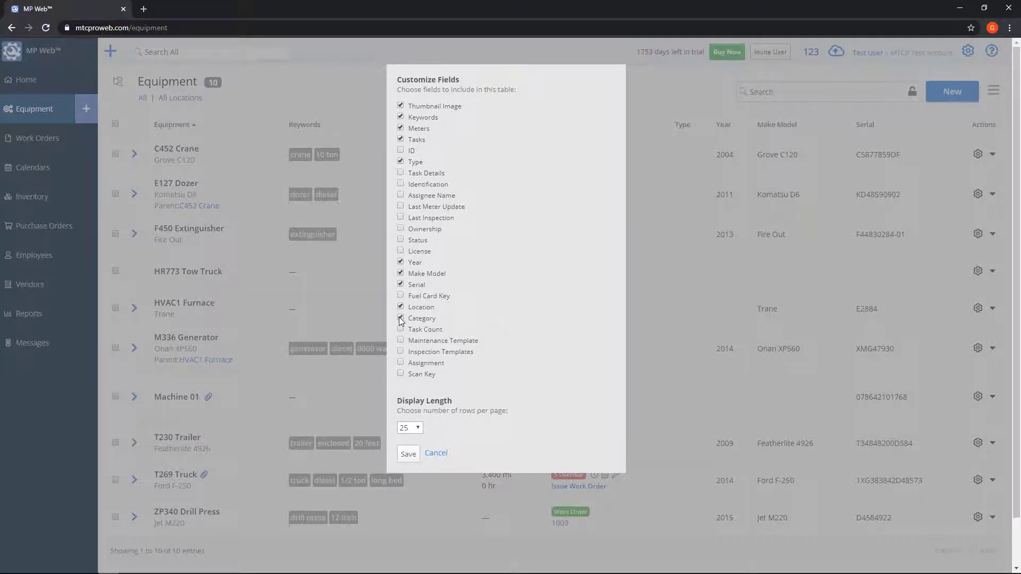
pyautogui.click(408, 455)
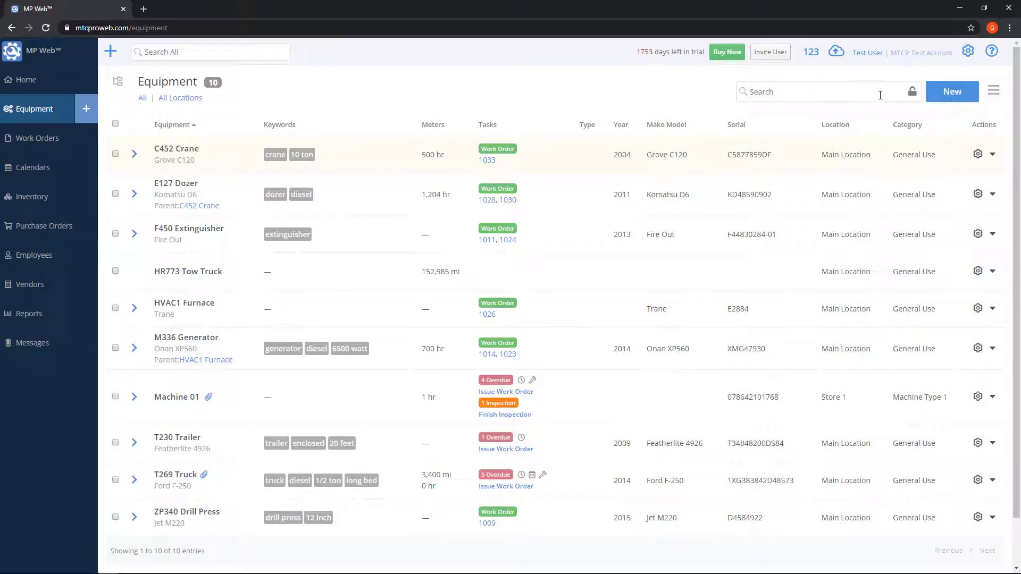
# Search the list for 'general use', clear the search, and dismiss the options menu
pyautogui.click(815, 96)
pyautogui.write('general use')
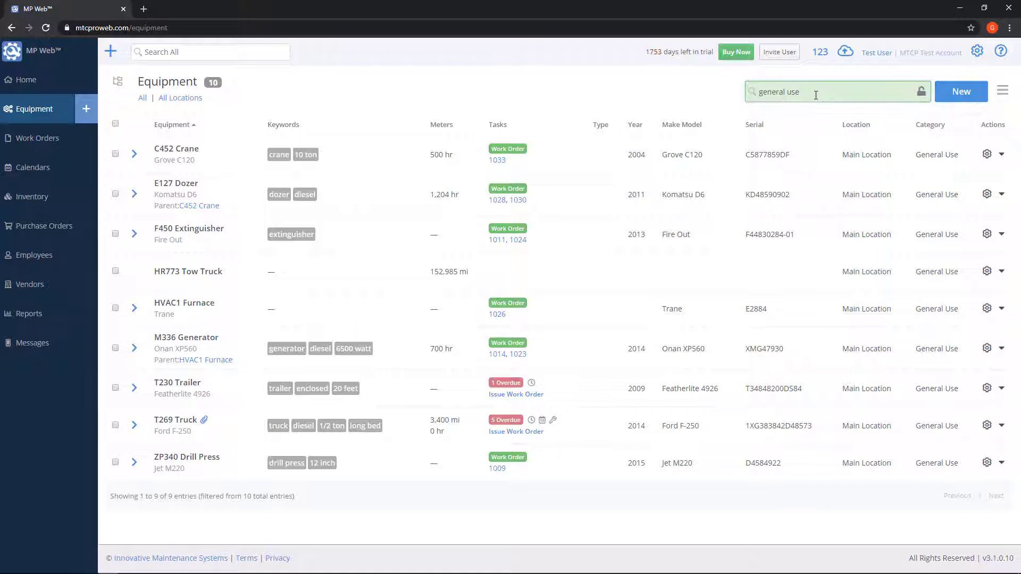
pyautogui.tripleClick(816, 95)
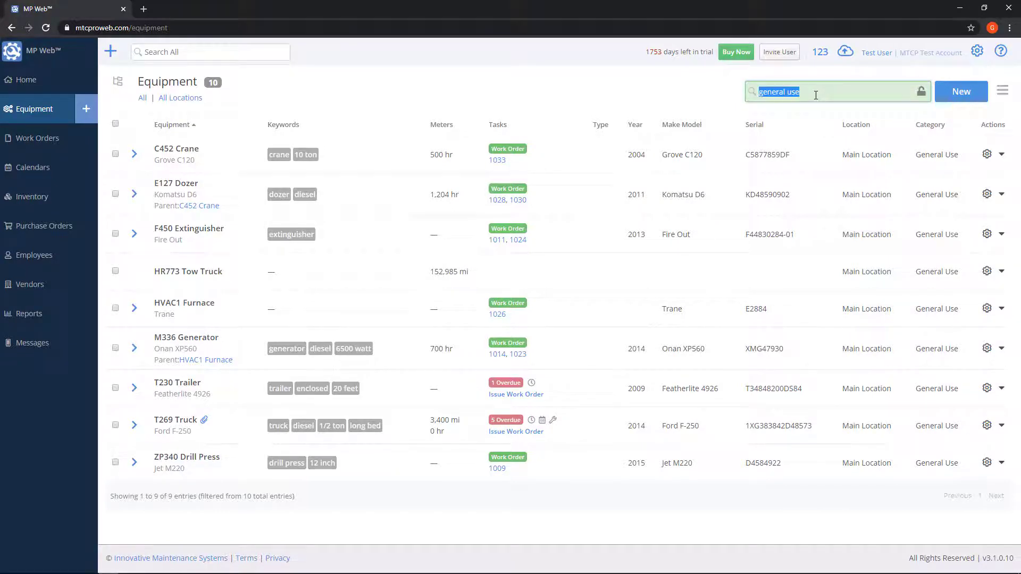
pyautogui.press('BackSpace')
pyautogui.click(993, 90)
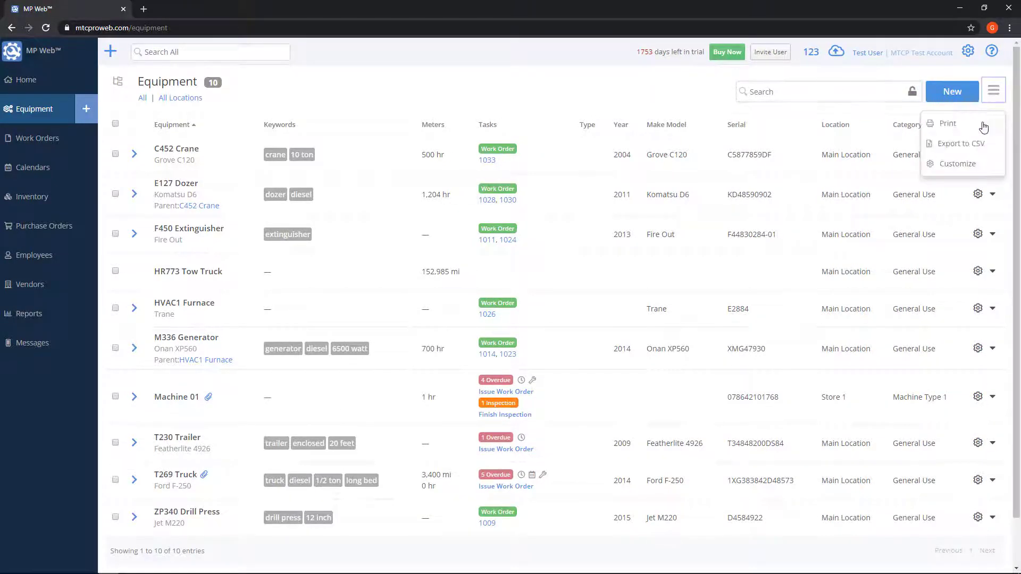
pyautogui.click(550, 73)
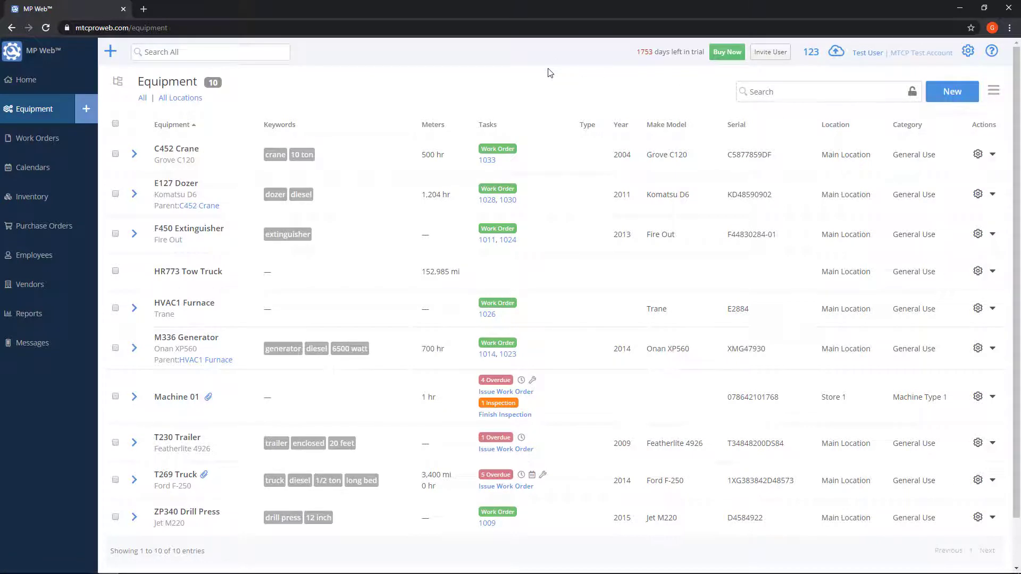
# Start a new equipment record with Unit # T200 and description Truck
pyautogui.click(952, 92)
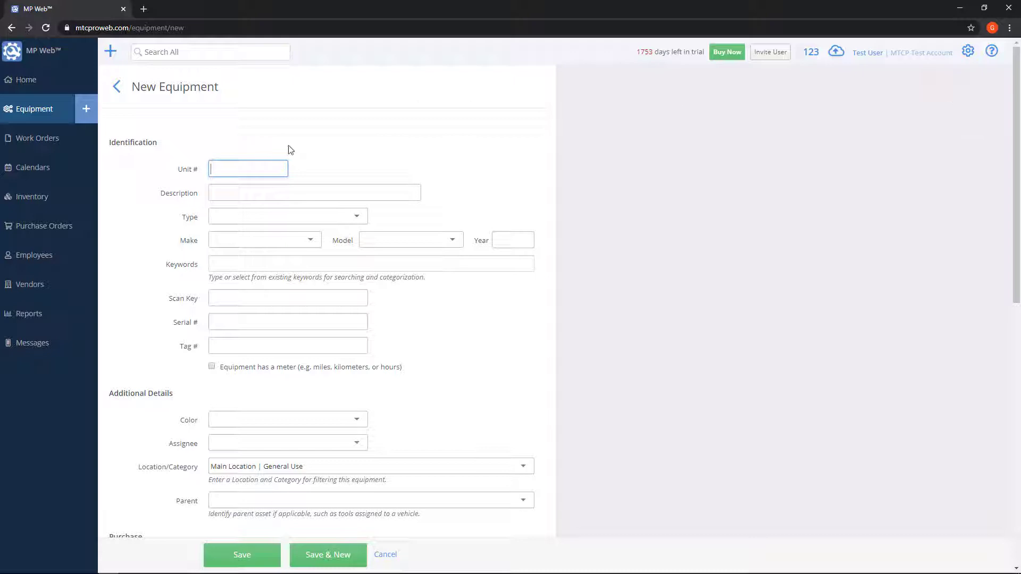
pyautogui.click(238, 167)
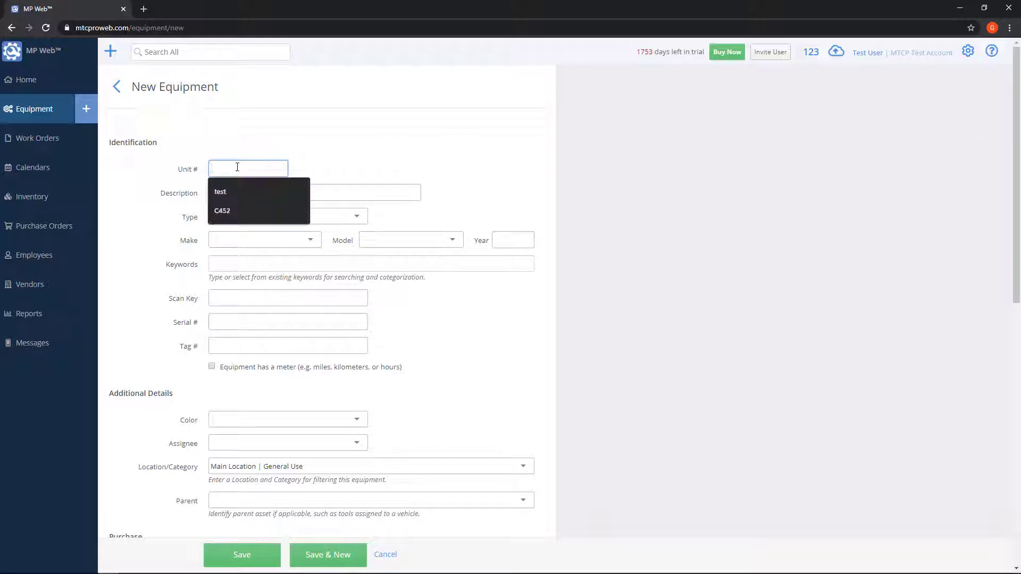
pyautogui.press('Tab')
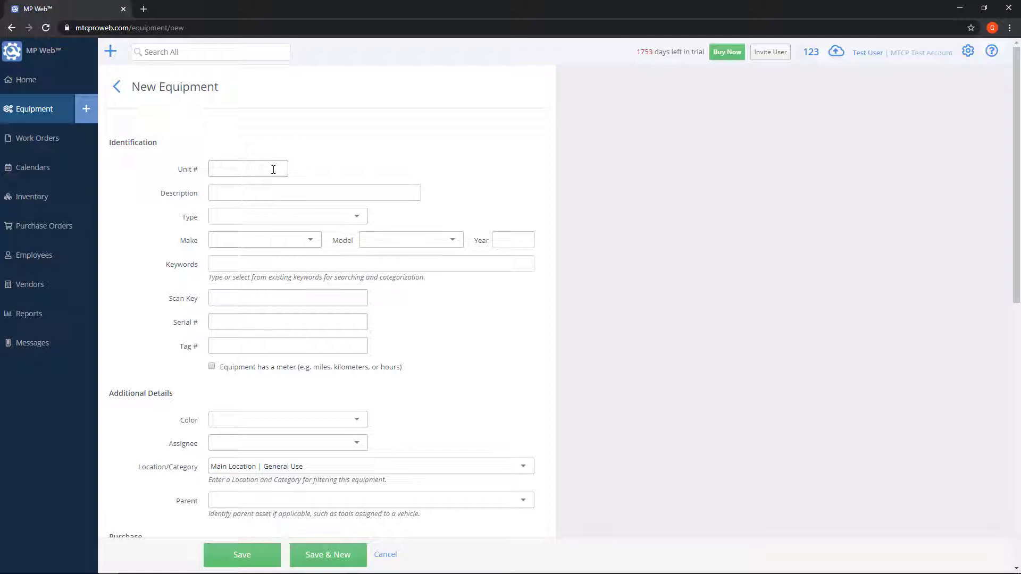
pyautogui.click(273, 170)
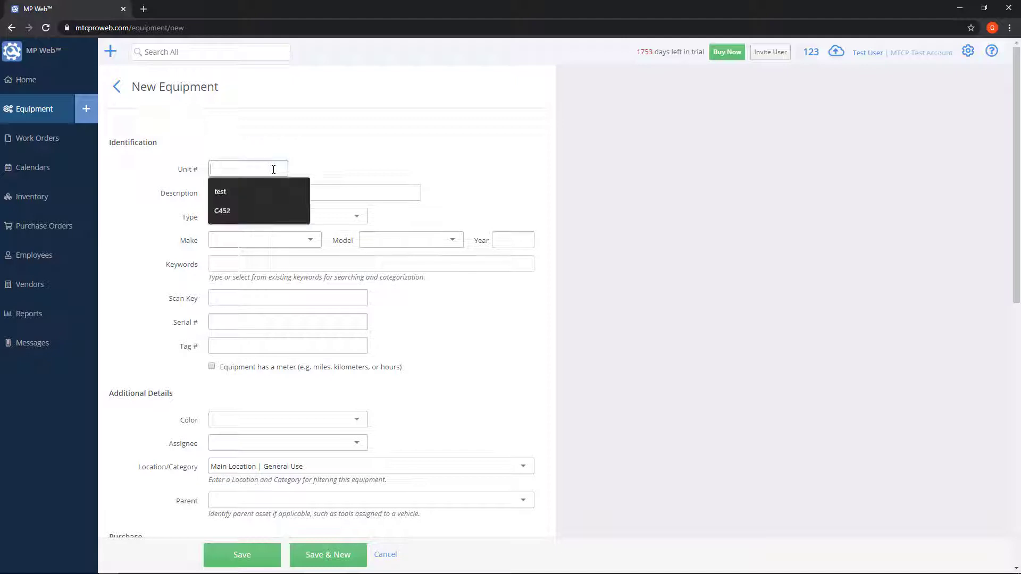
pyautogui.write('200')
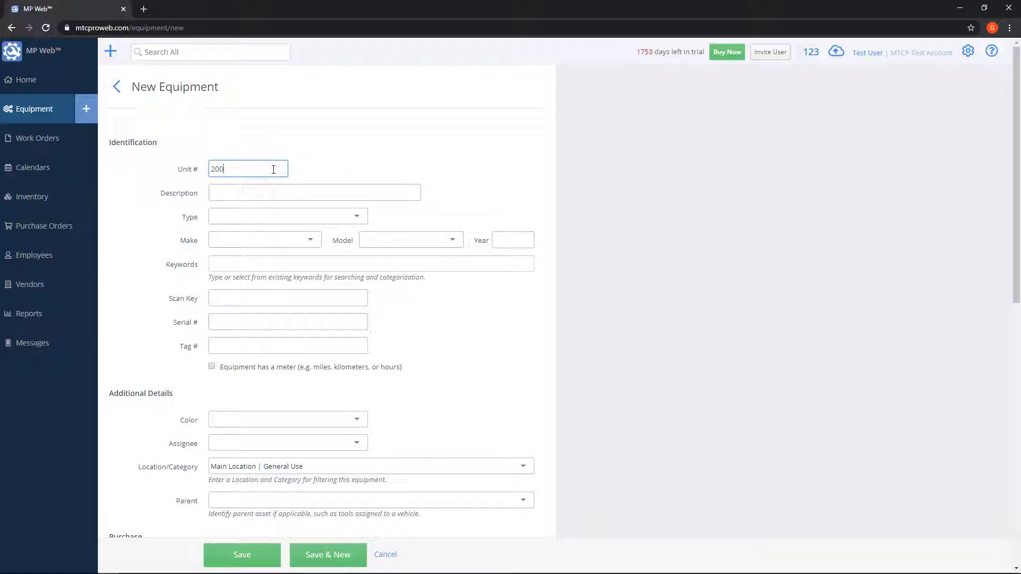
pyautogui.write('T')
pyautogui.click(287, 193)
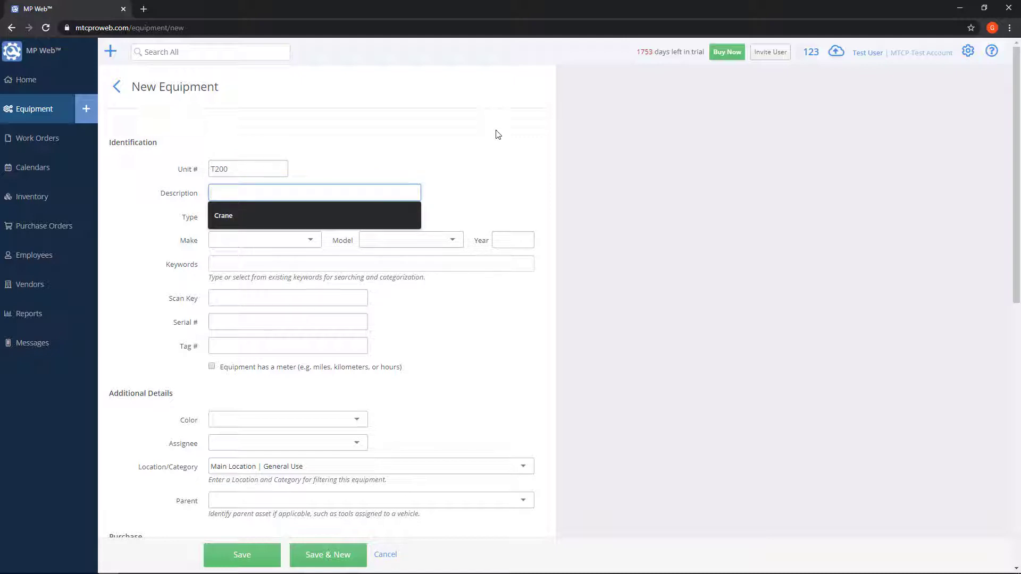
pyautogui.write('T')
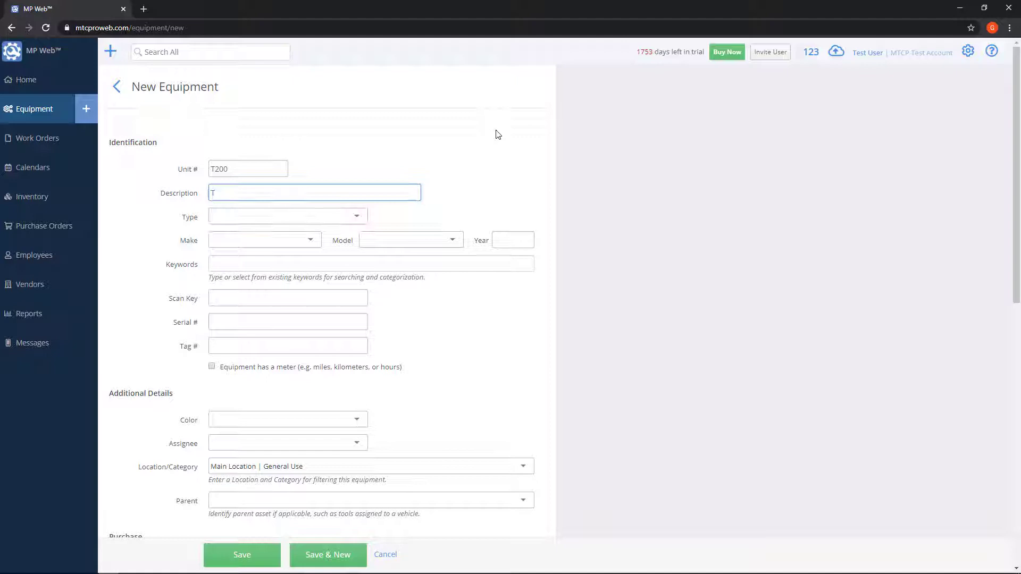
pyautogui.write('ruck')
# Add Light Truck as the type and choose make Ford, model F-250
pyautogui.click(368, 224)
pyautogui.click(365, 218)
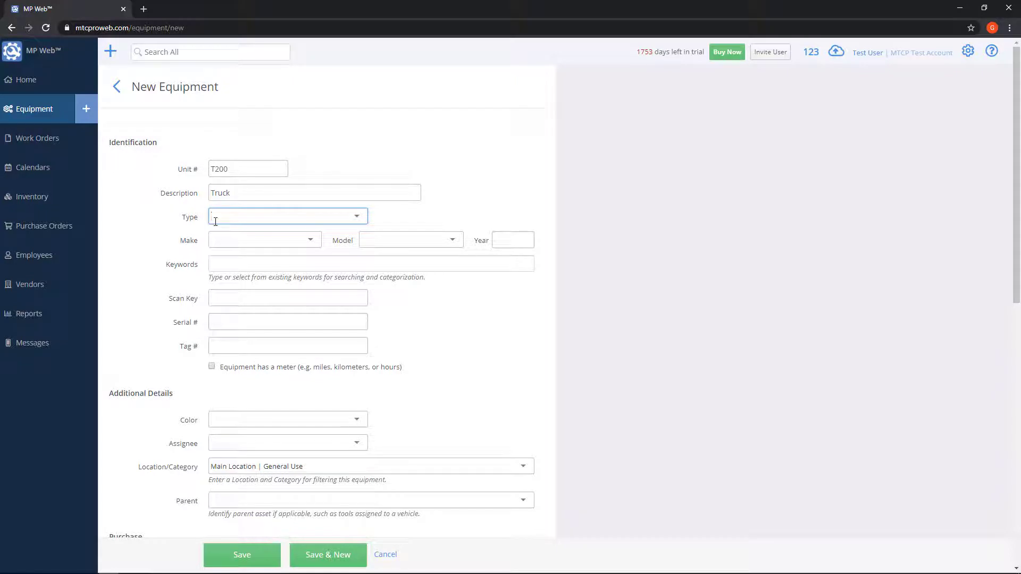
pyautogui.write('L')
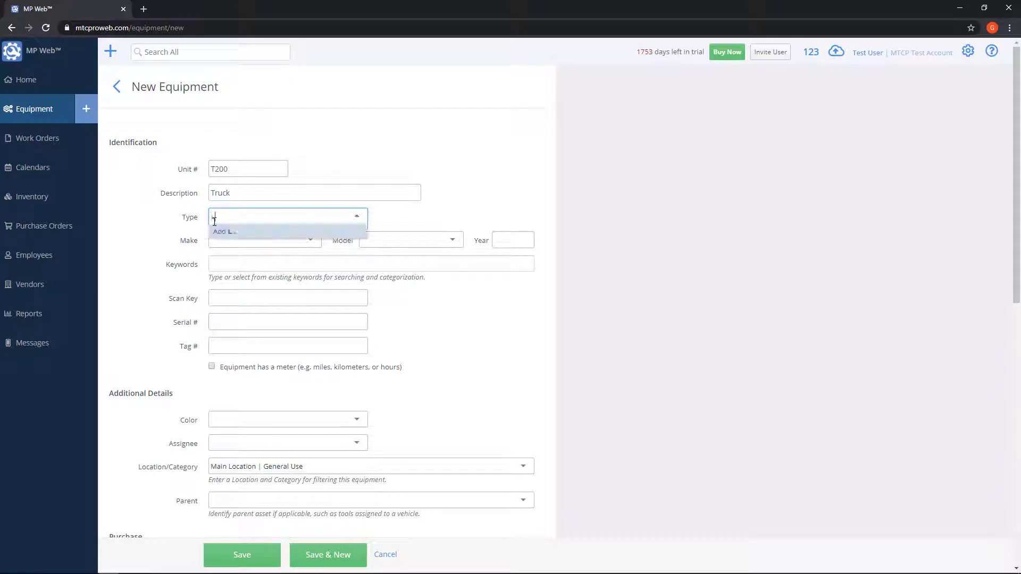
pyautogui.write('ight Truck')
pyautogui.click(232, 234)
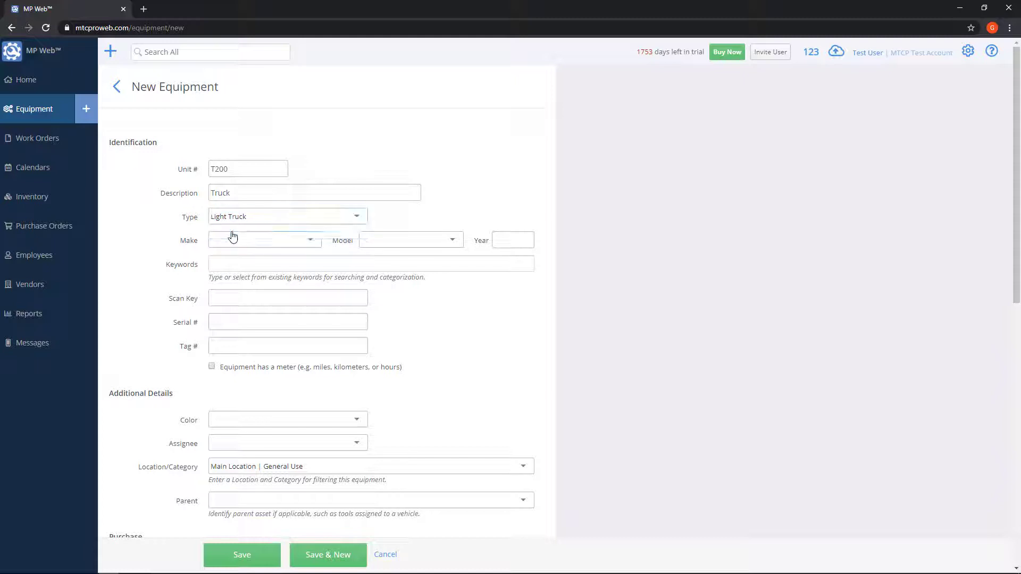
pyautogui.click(316, 245)
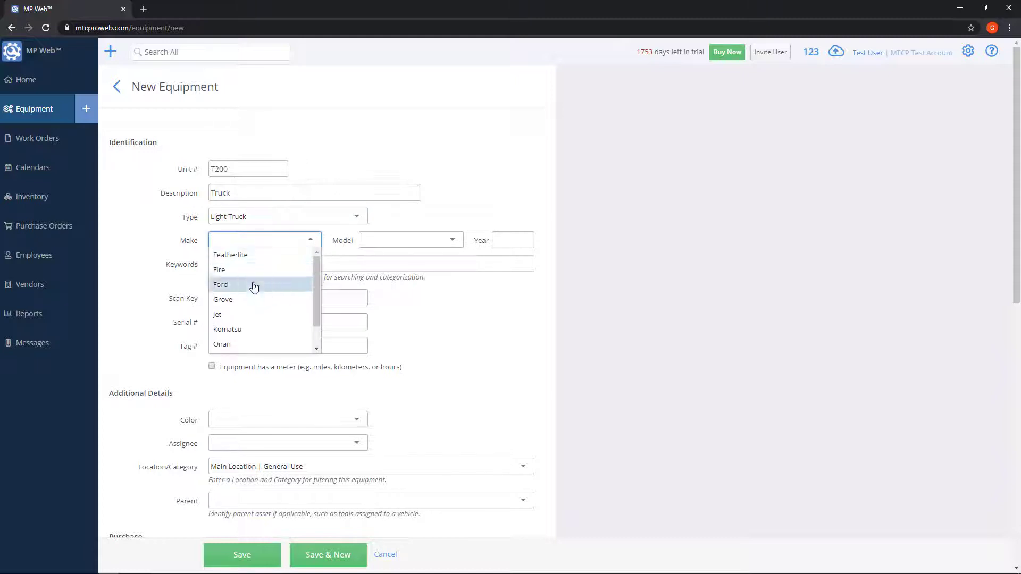
pyautogui.click(253, 285)
pyautogui.click(458, 244)
pyautogui.click(402, 301)
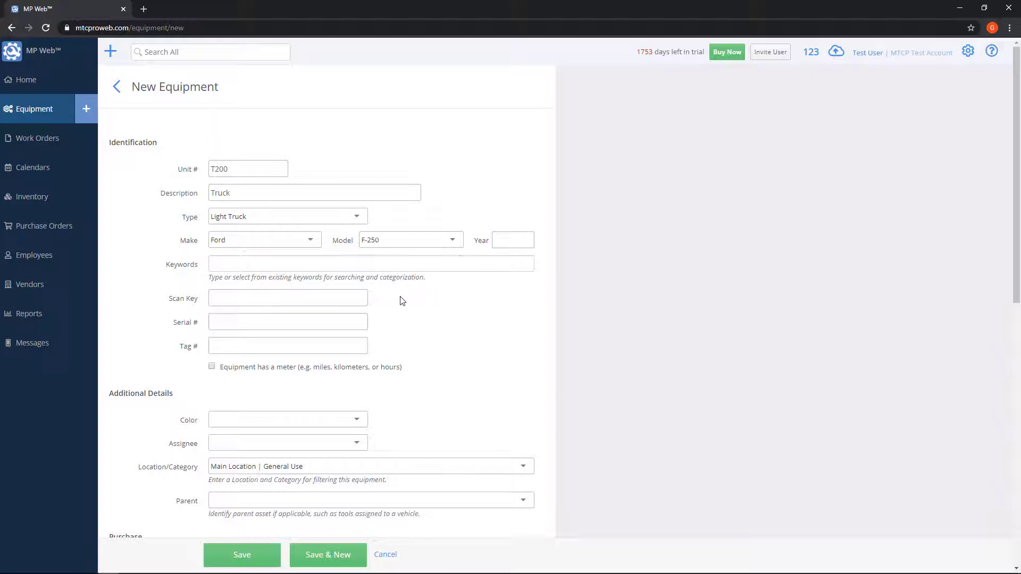
pyautogui.click(515, 244)
# Enter year 2010 and add the keyword tag 'generator added'
pyautogui.write('2010')
pyautogui.click(249, 268)
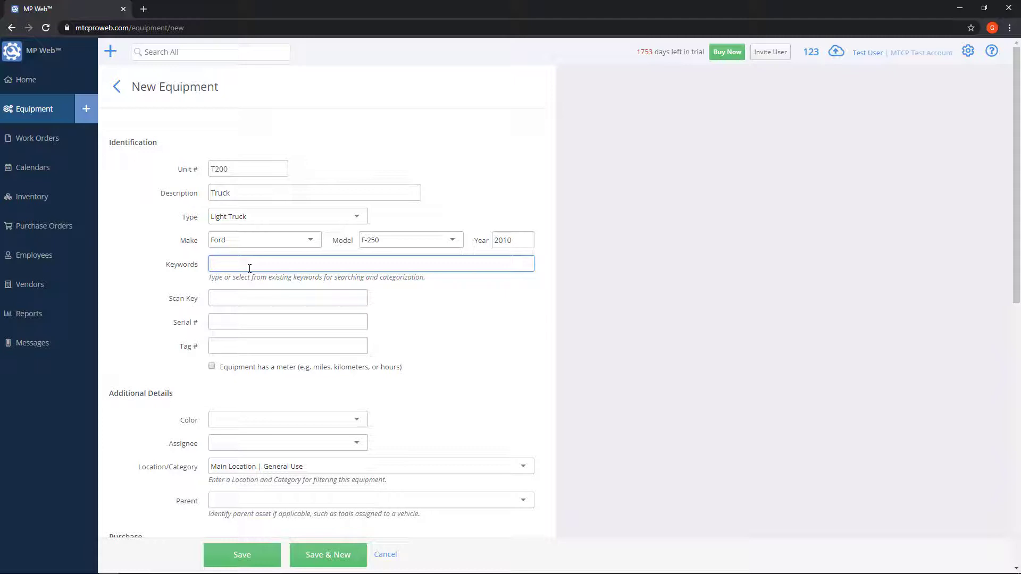
pyautogui.write('generator added')
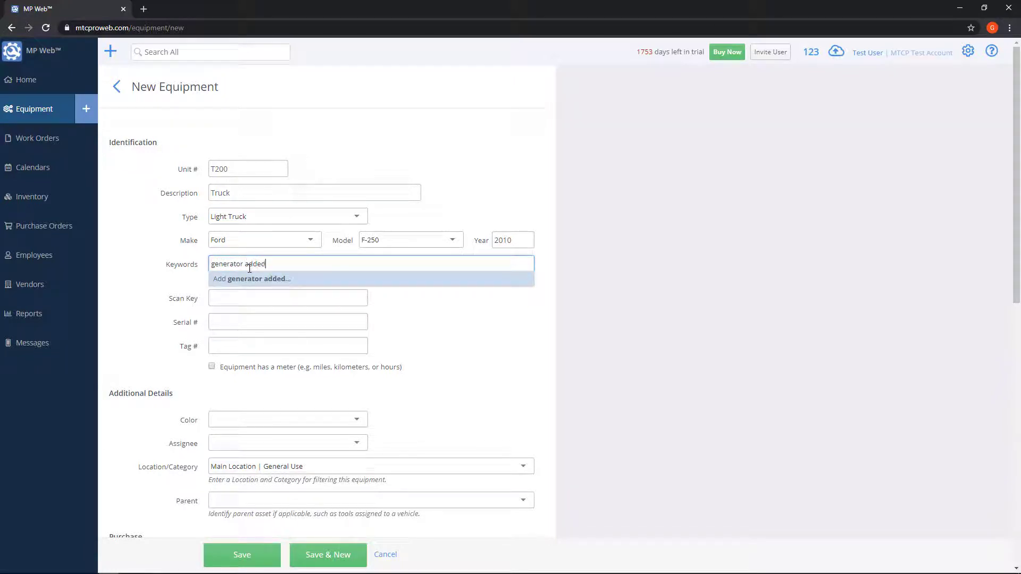
pyautogui.click(257, 281)
pyautogui.hotkey('shift', 'Tab')
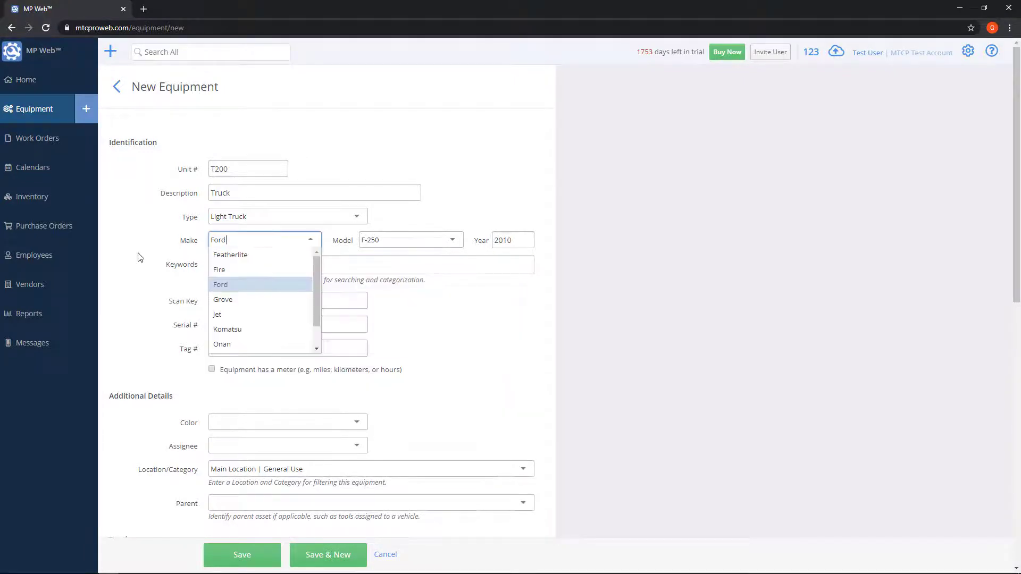
pyautogui.press('Escape')
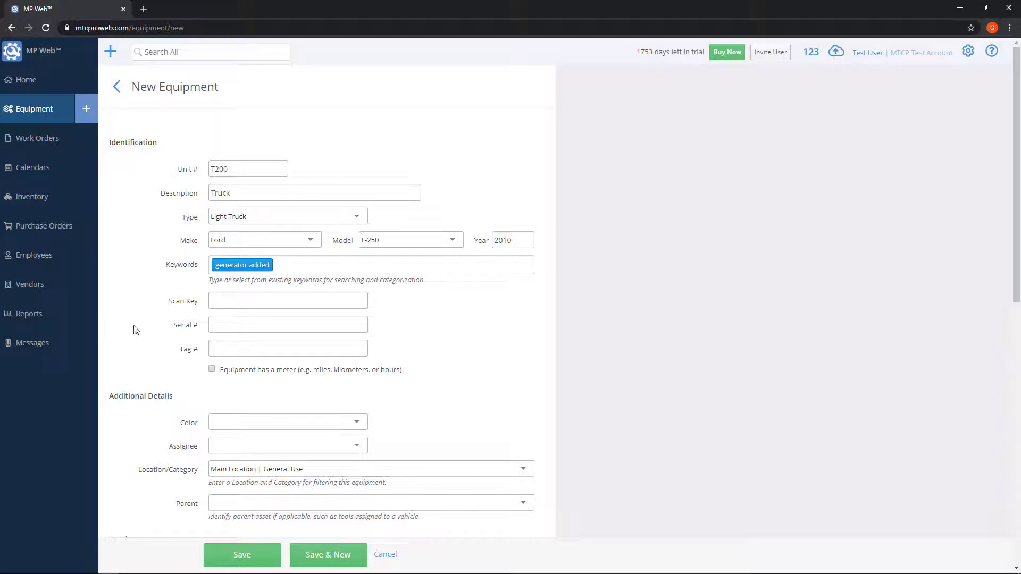
pyautogui.click(248, 302)
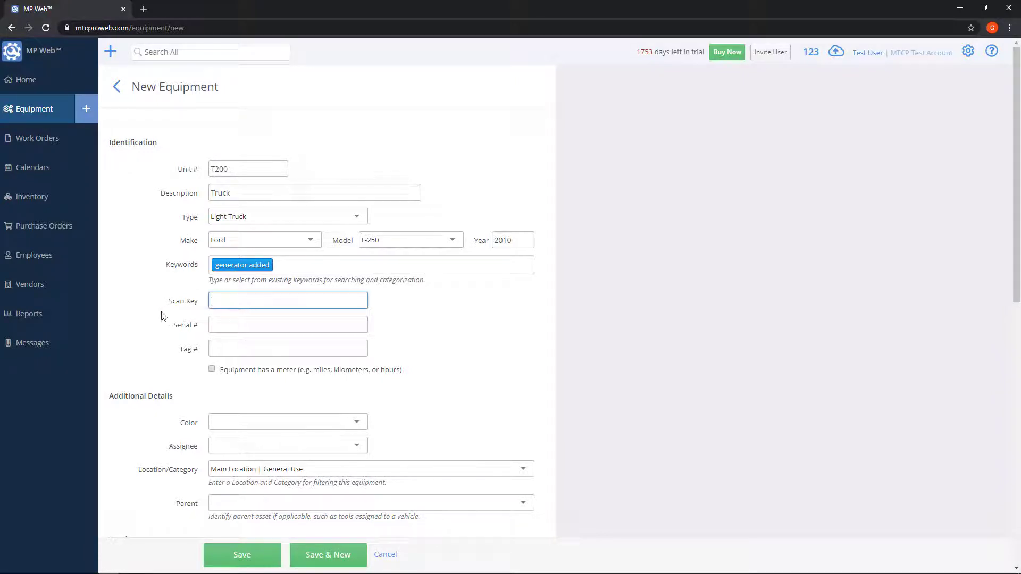
pyautogui.click(143, 312)
pyautogui.click(211, 303)
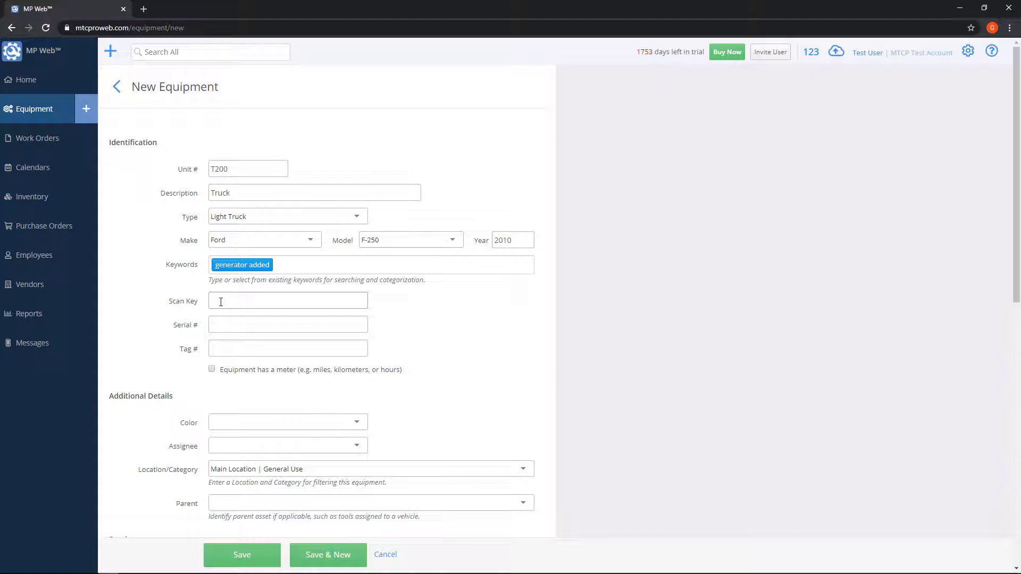
pyautogui.click(182, 324)
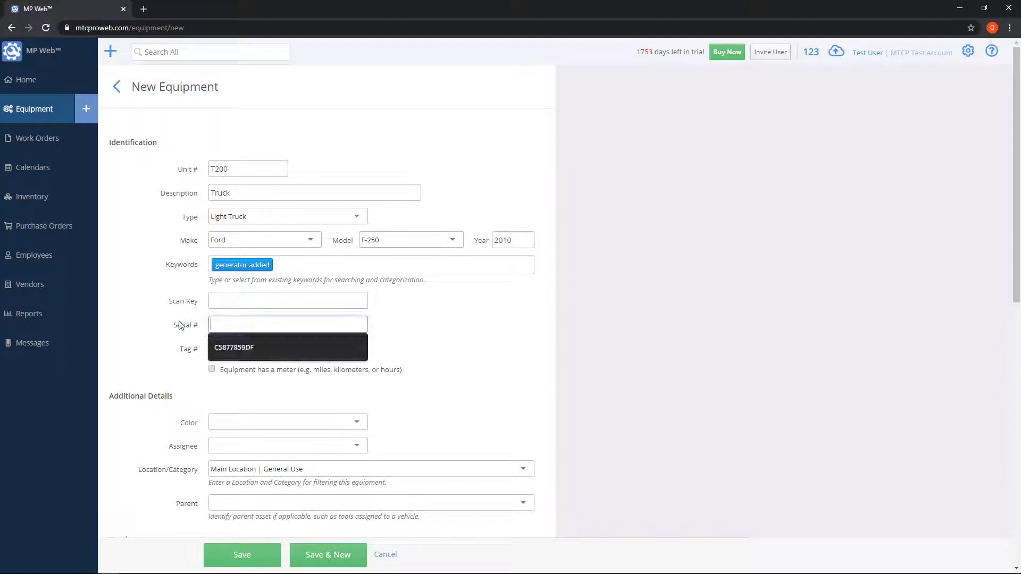
pyautogui.click(190, 353)
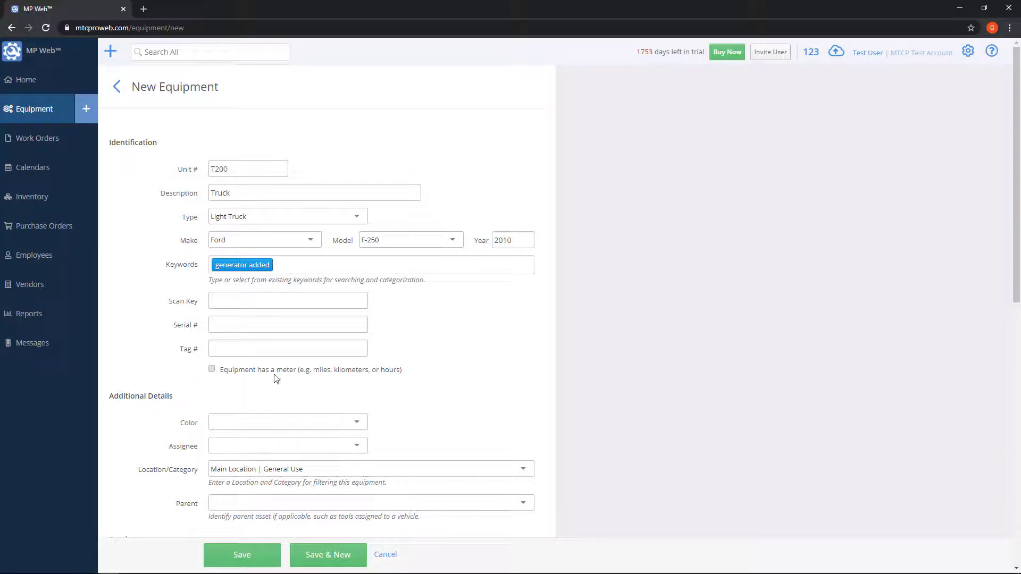
# Enable the meter, with the primary meter in Miles and a current reading of 75000
pyautogui.click(211, 370)
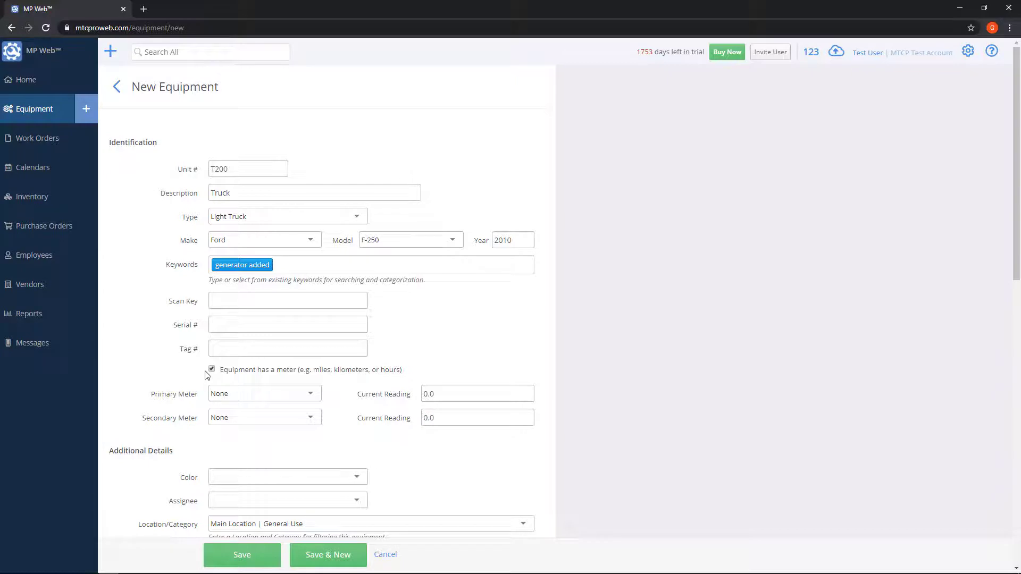
pyautogui.click(312, 393)
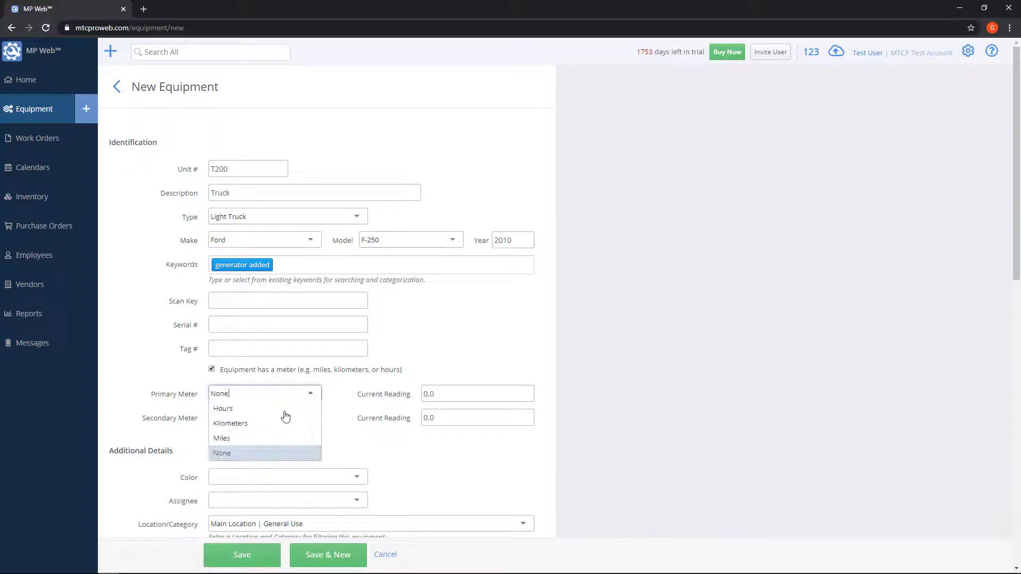
pyautogui.click(262, 438)
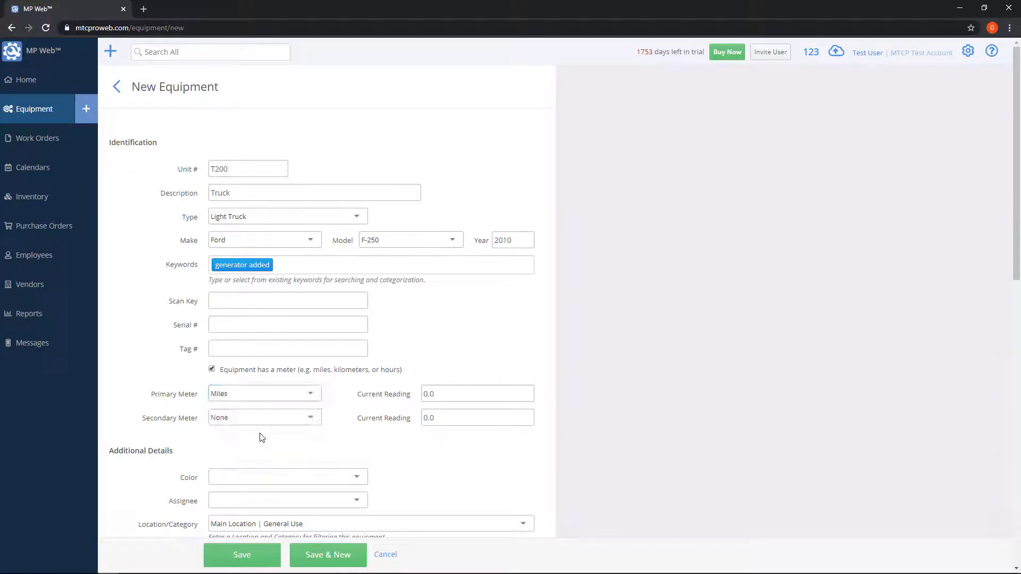
pyautogui.click(444, 400)
pyautogui.write('75')
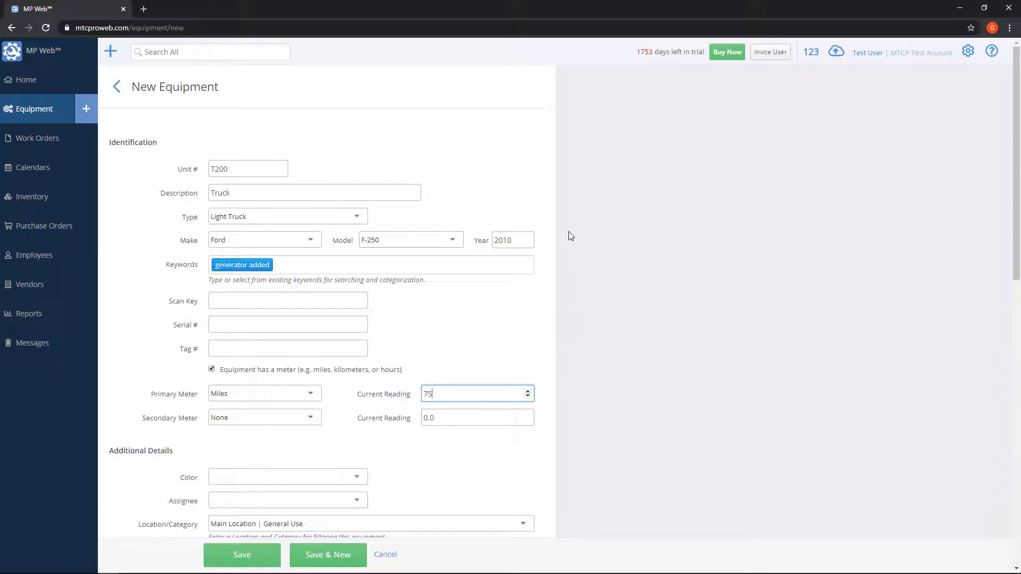
pyautogui.write('000')
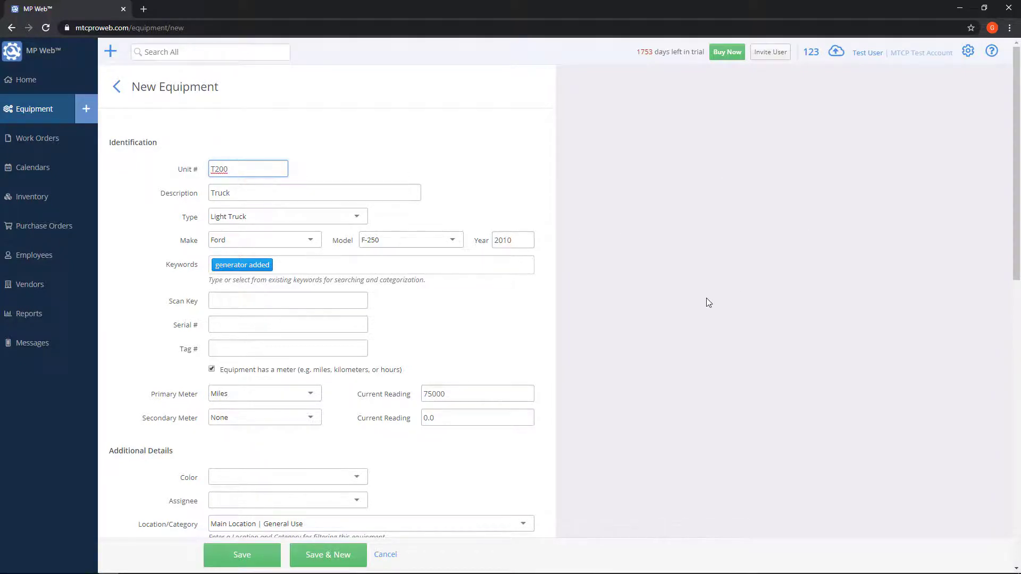
pyautogui.scroll(-6, 706, 298)
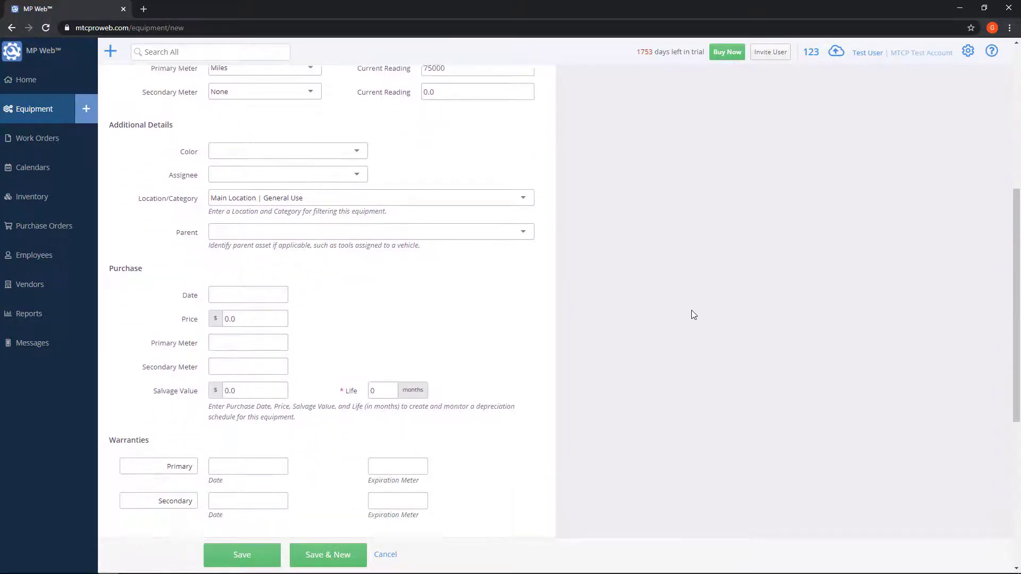
pyautogui.scroll(-1, 693, 314)
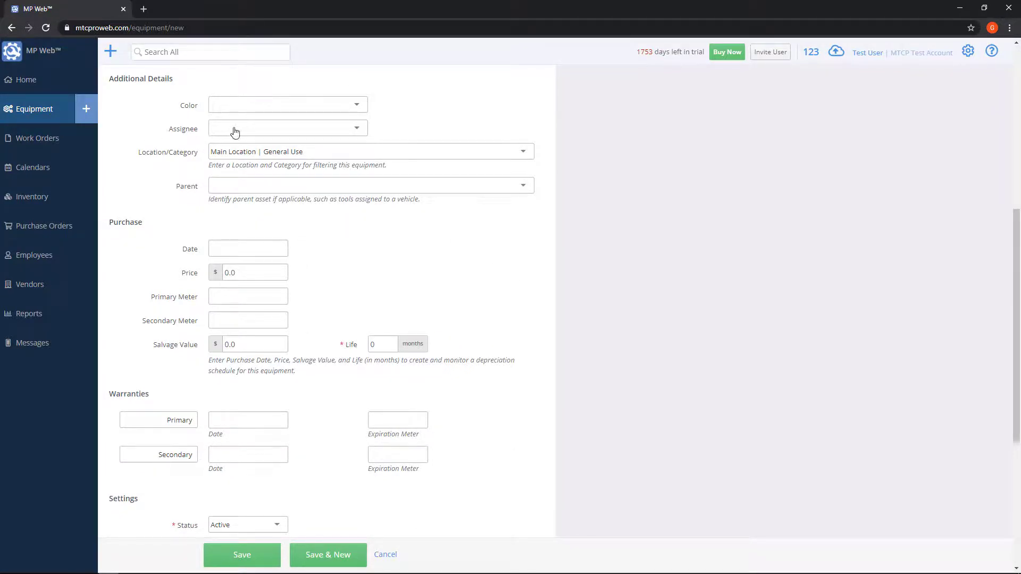
pyautogui.rightClick(274, 155)
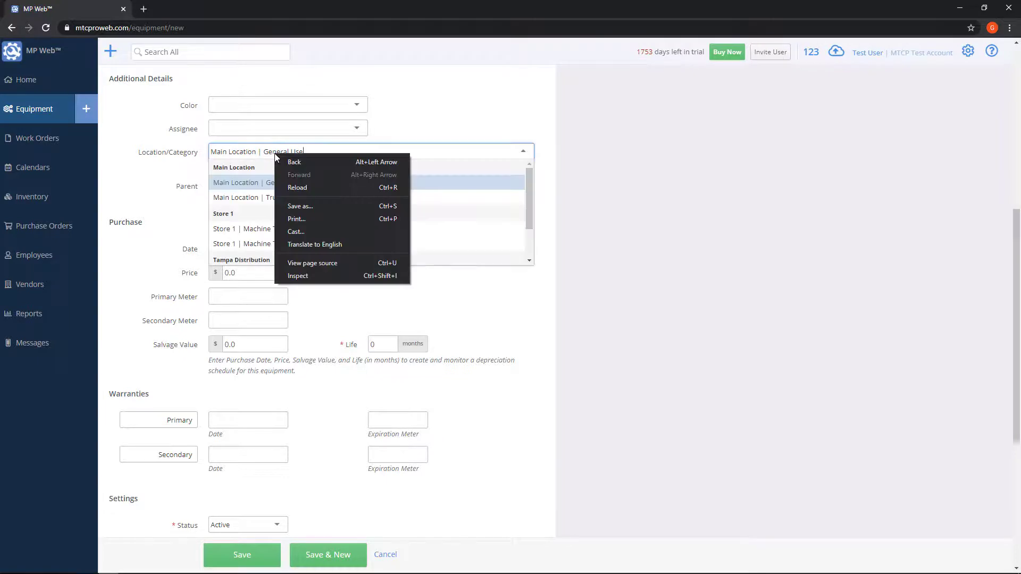
# Set the truck's location/category to Main Location | Trucks
pyautogui.click(149, 176)
pyautogui.click(456, 152)
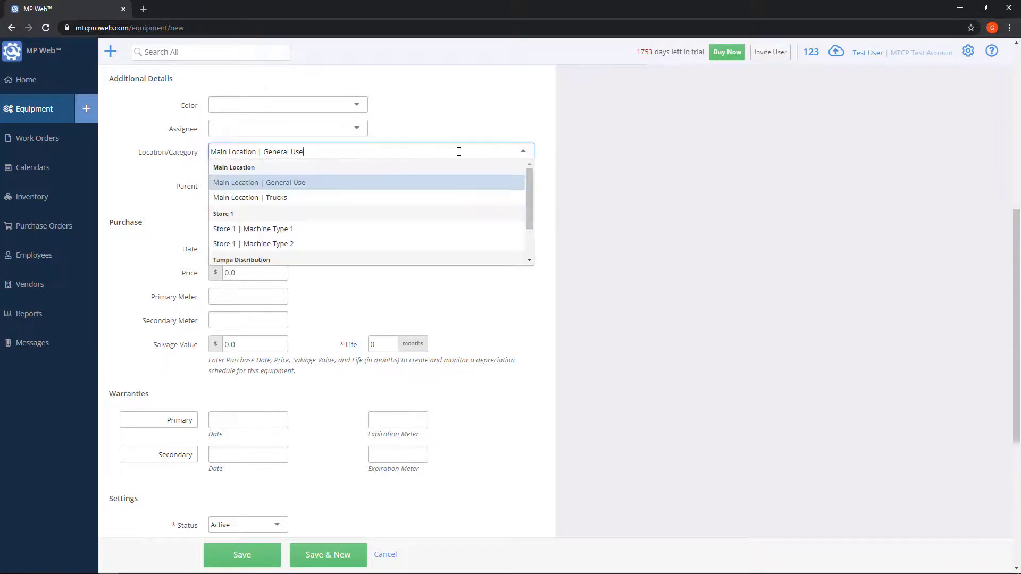
pyautogui.moveTo(528, 175)
pyautogui.mouseDown()
pyautogui.moveTo(527, 213)
pyautogui.moveTo(522, 160)
pyautogui.mouseUp()
pyautogui.scroll(-3, 521, 206)
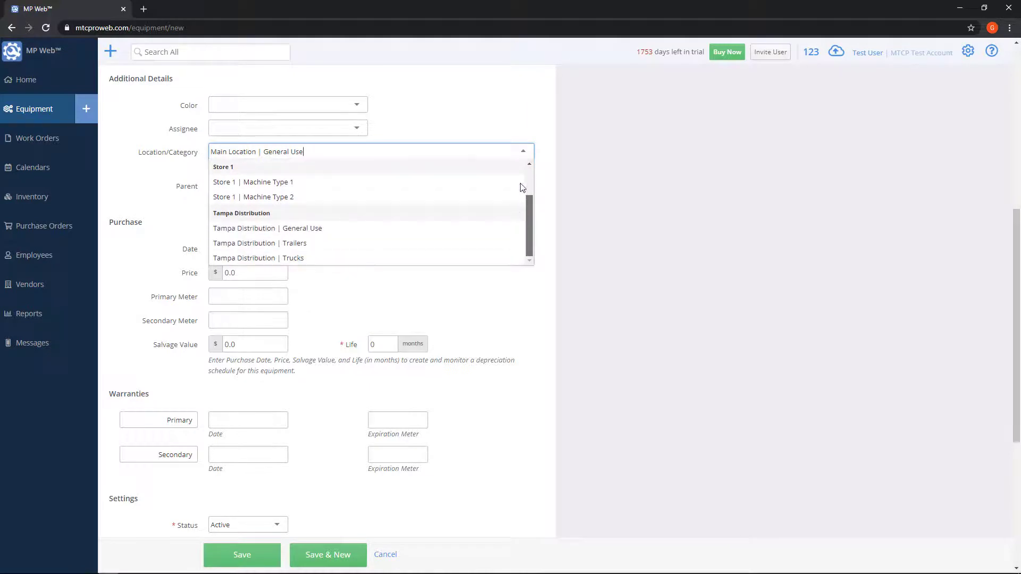
pyautogui.scroll(3, 522, 187)
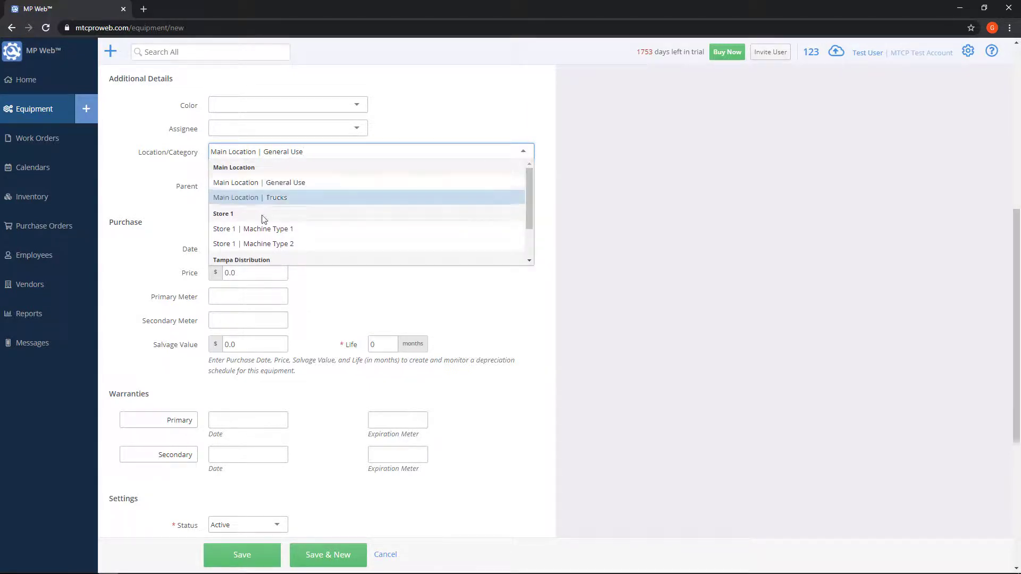
pyautogui.click(234, 199)
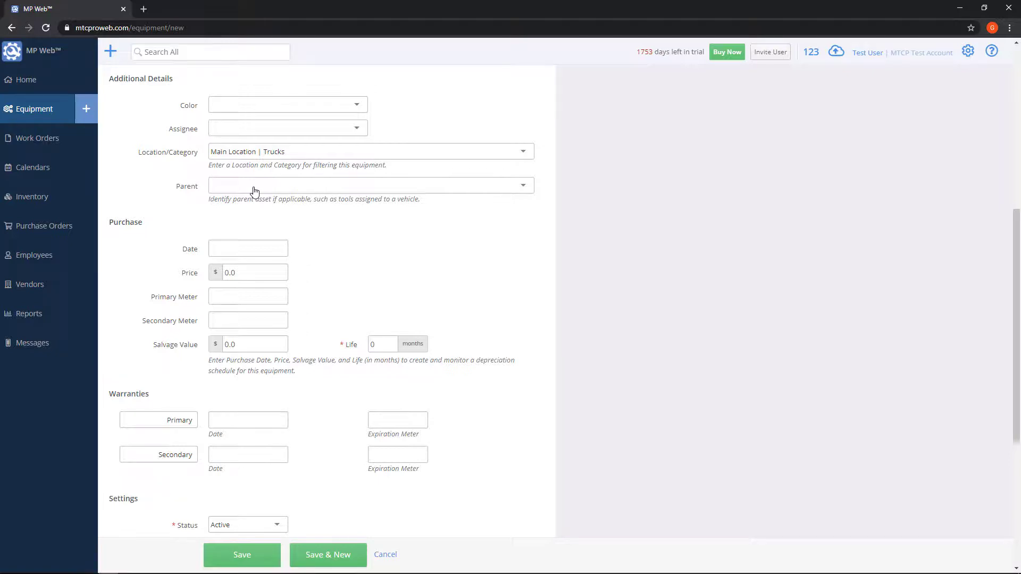
pyautogui.scroll(-2, 451, 258)
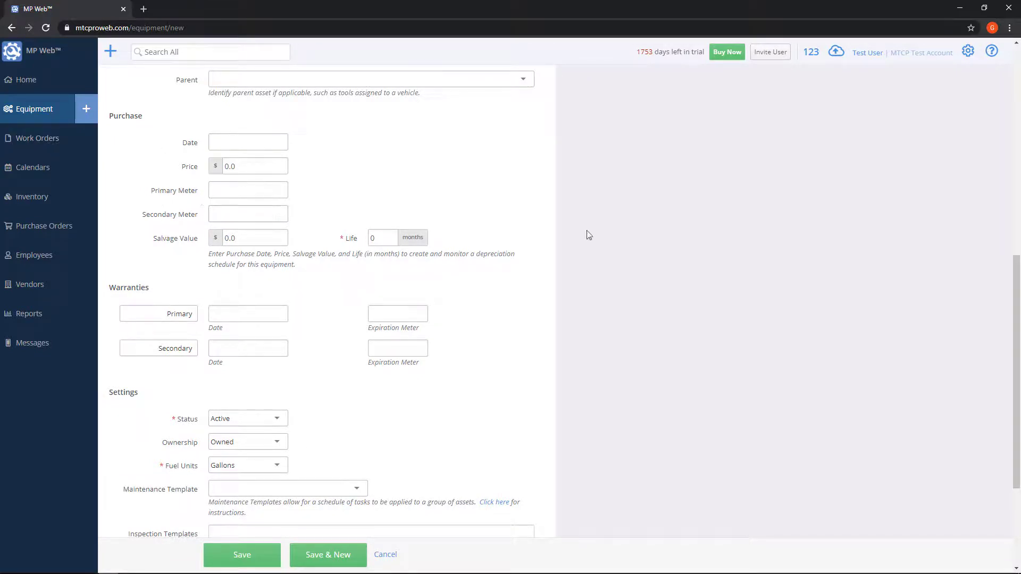
pyautogui.scroll(-3, 632, 235)
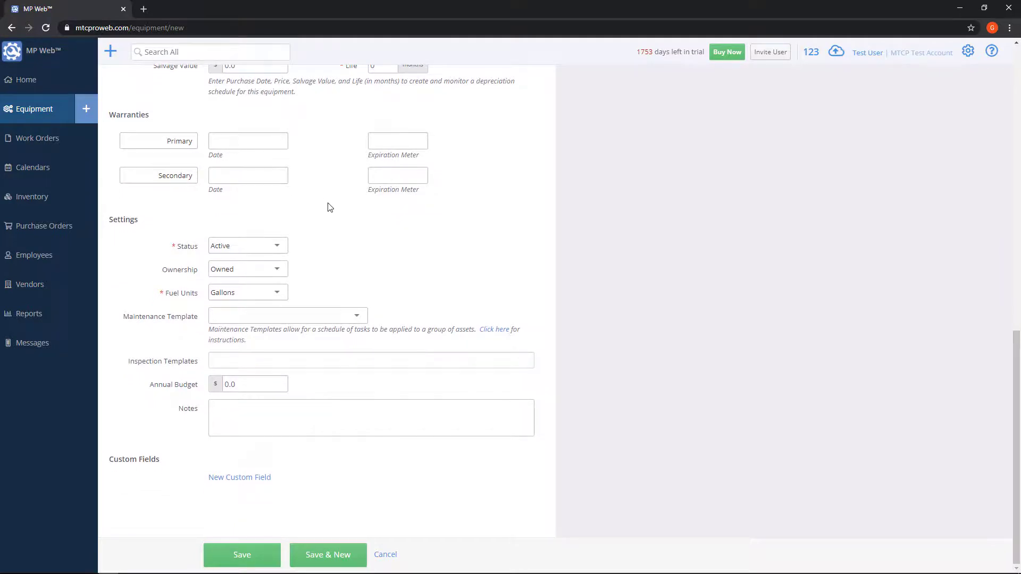
# Keep ownership Owned and fuel units Gallons, and apply the Light Duty Trucks maintenance template
pyautogui.click(280, 268)
pyautogui.click(547, 268)
pyautogui.click(273, 288)
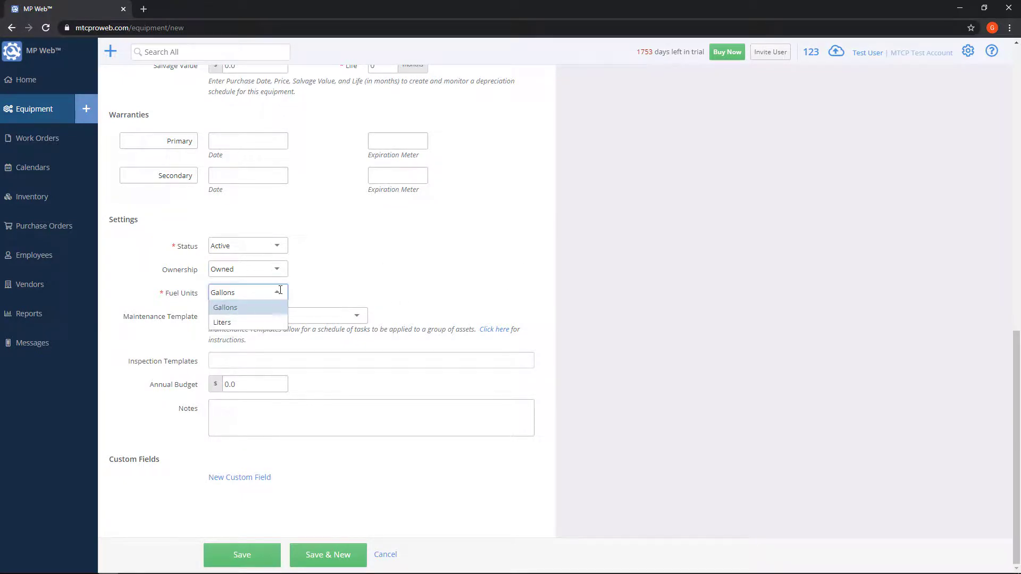
pyautogui.click(277, 292)
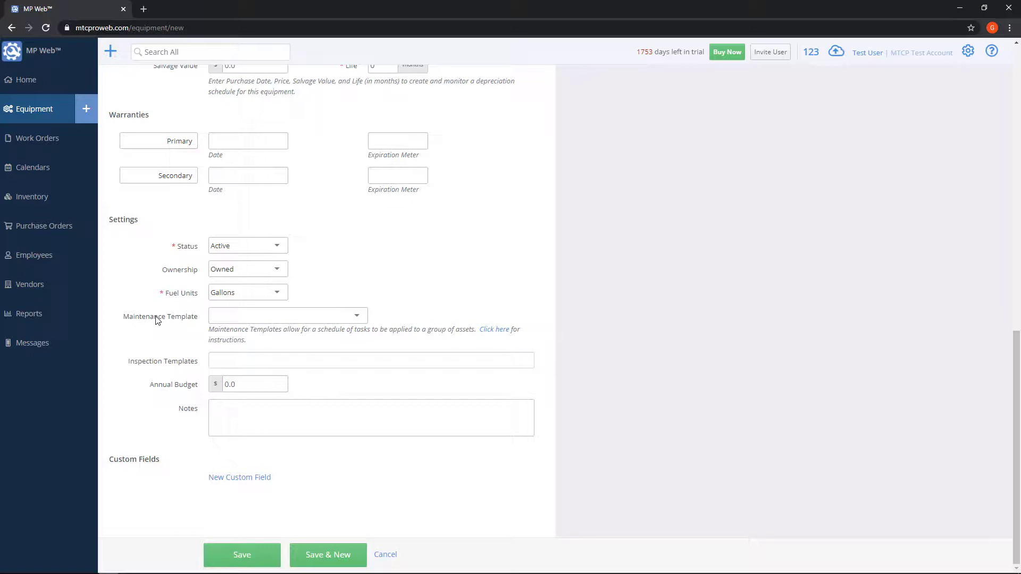
pyautogui.click(264, 317)
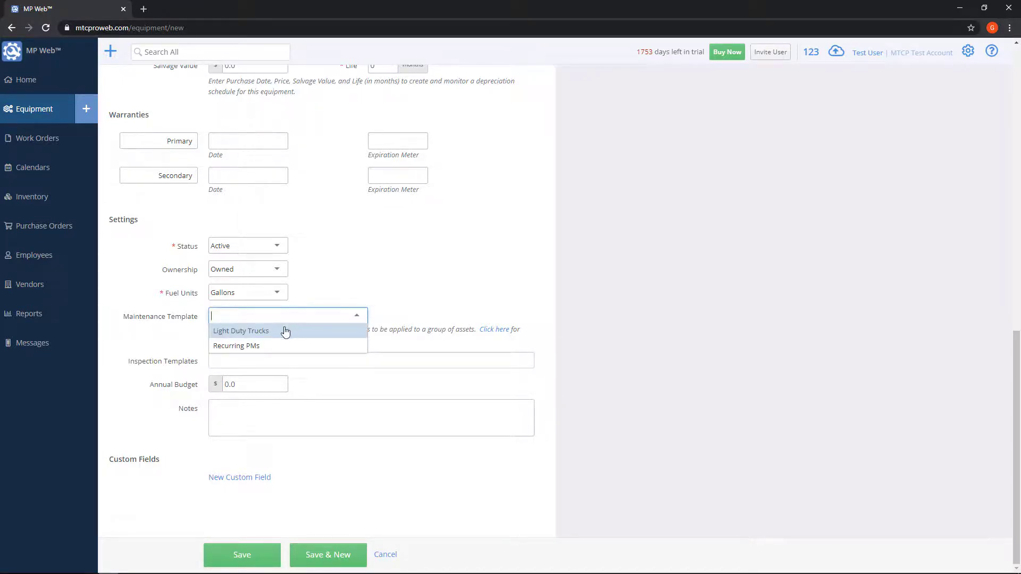
pyautogui.click(277, 331)
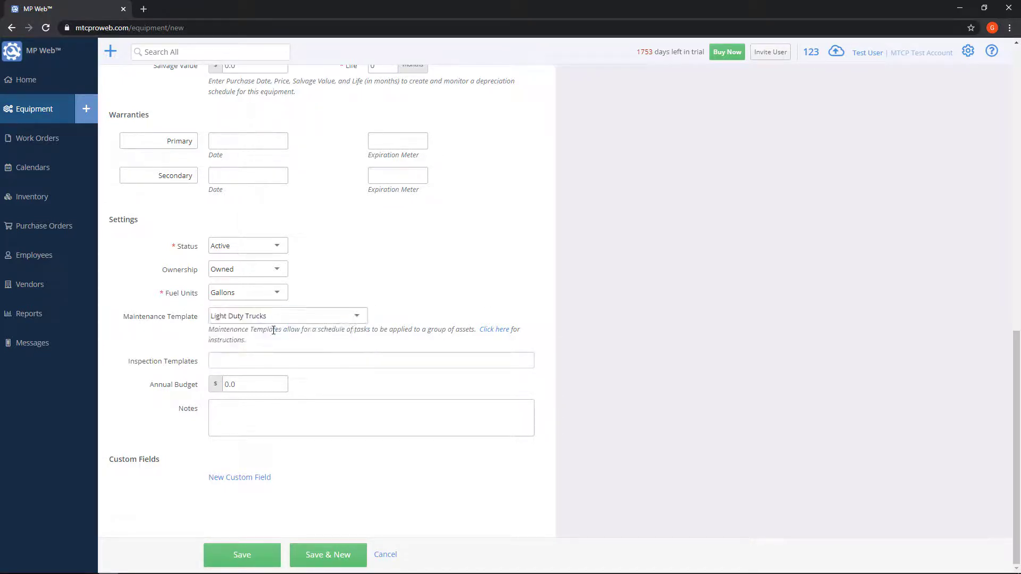
# Add Light Duty Trucks and Inspection Checklist as inspection templates
pyautogui.click(236, 360)
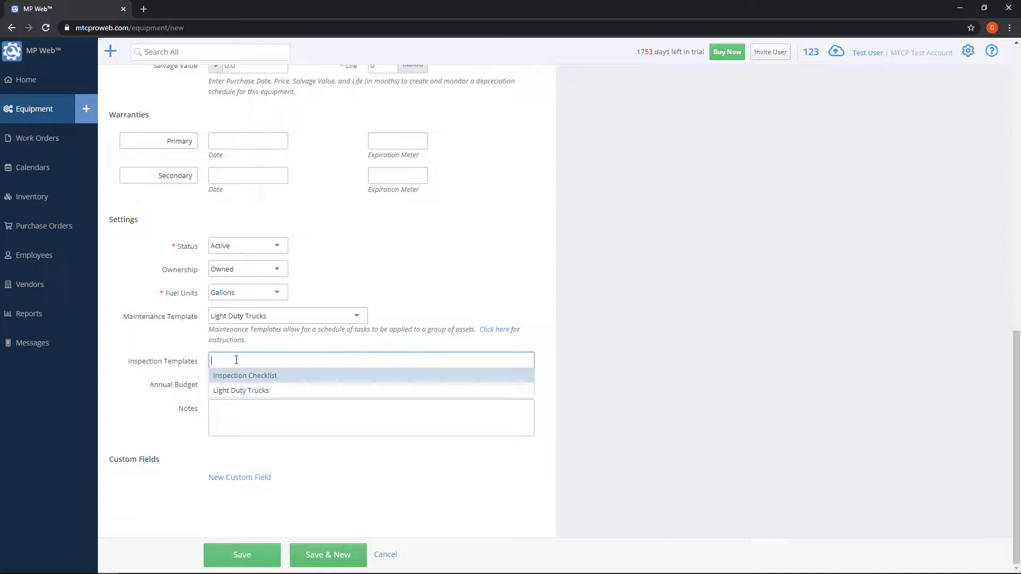
pyautogui.click(234, 392)
pyautogui.click(293, 378)
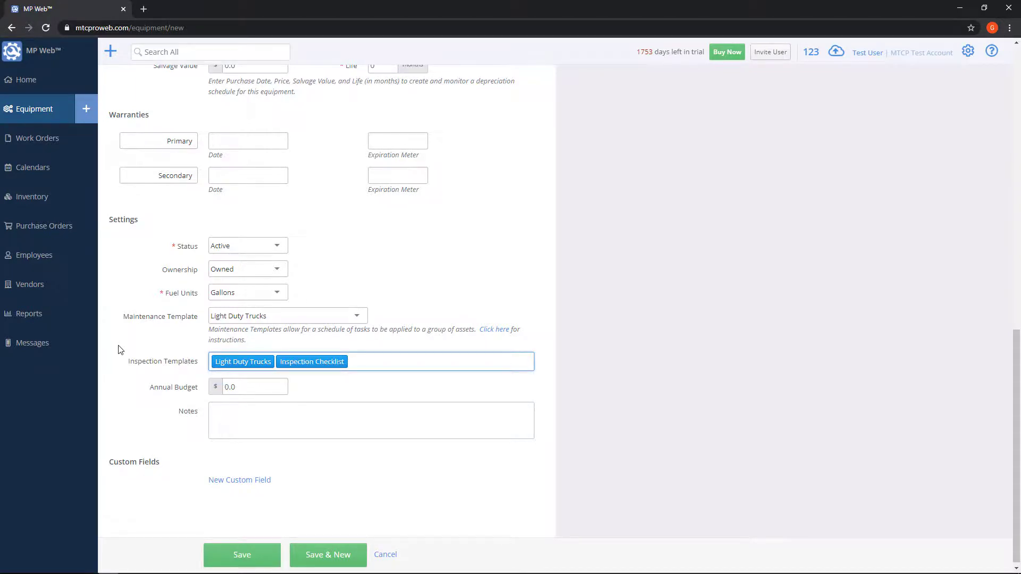
pyautogui.click(131, 379)
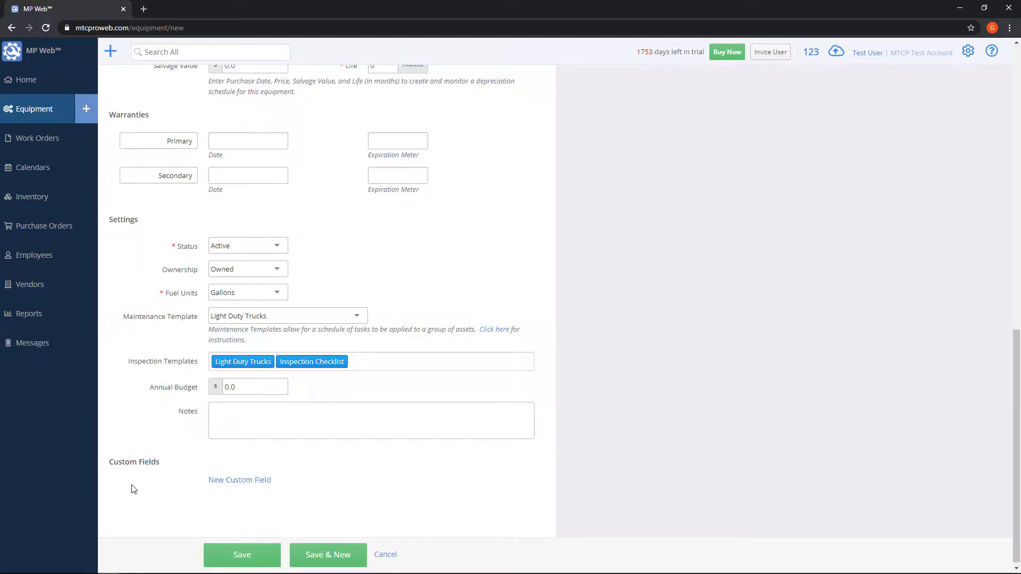
# Add an Oil Filter Type custom field with the value 123124124
pyautogui.click(248, 482)
pyautogui.click(165, 484)
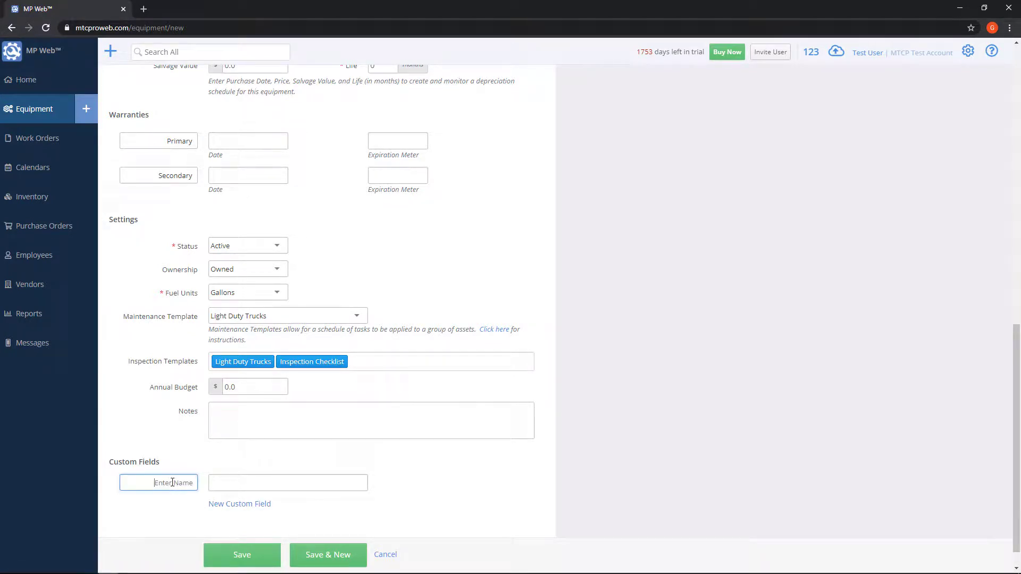
pyautogui.write('Oil Filte')
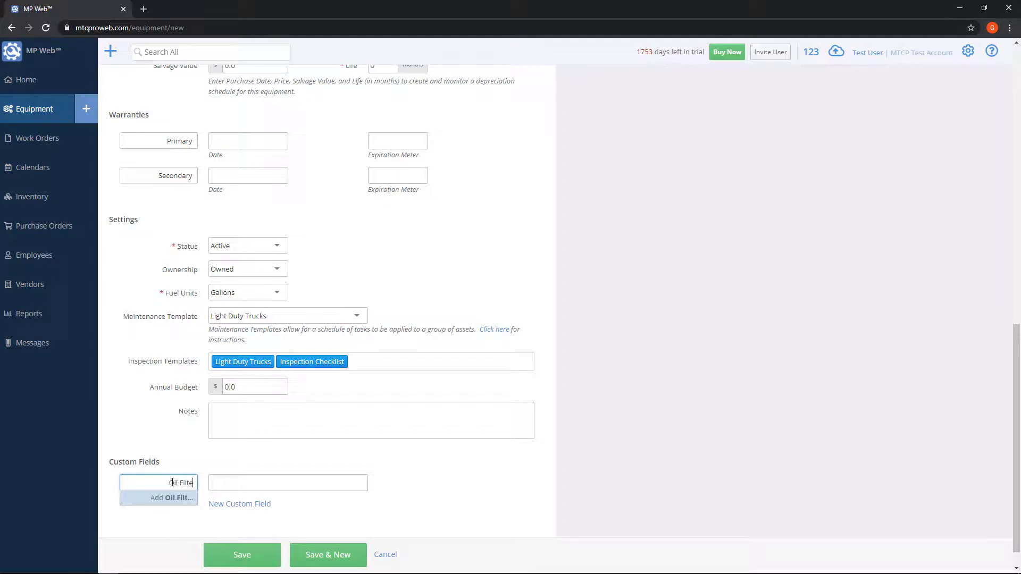
pyautogui.write('r Type')
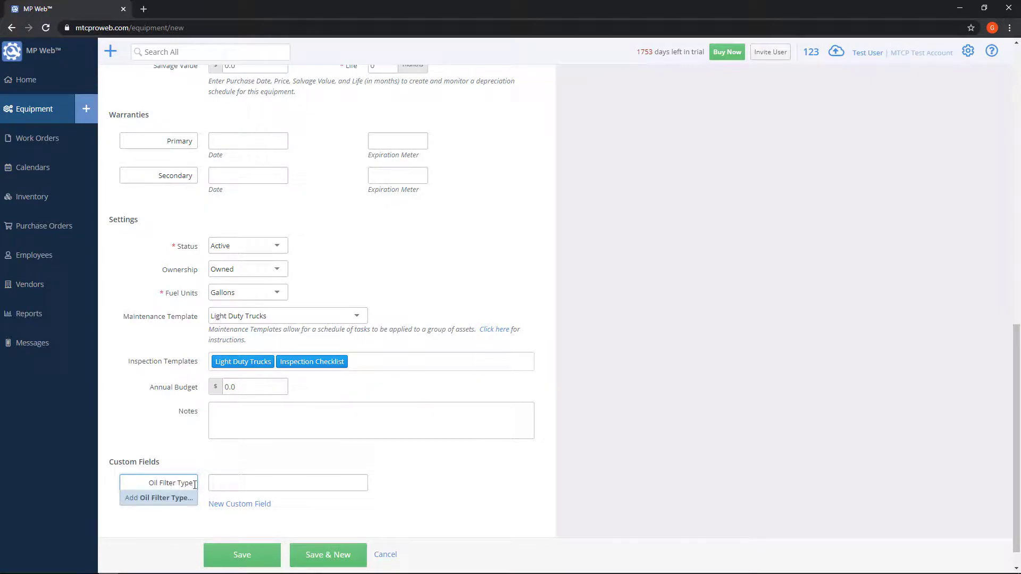
pyautogui.click(239, 481)
pyautogui.click(175, 482)
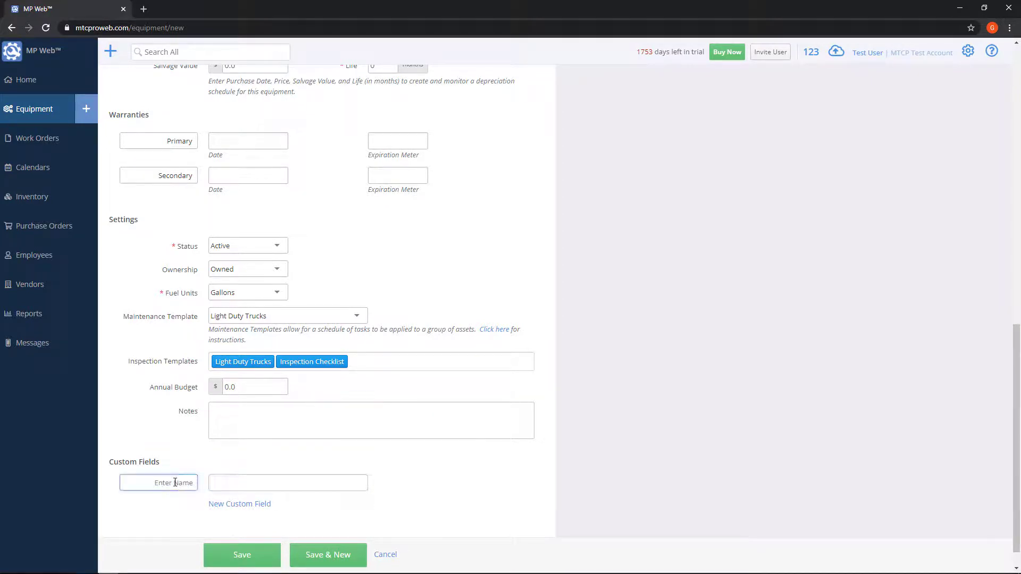
pyautogui.write('Oil Filter T')
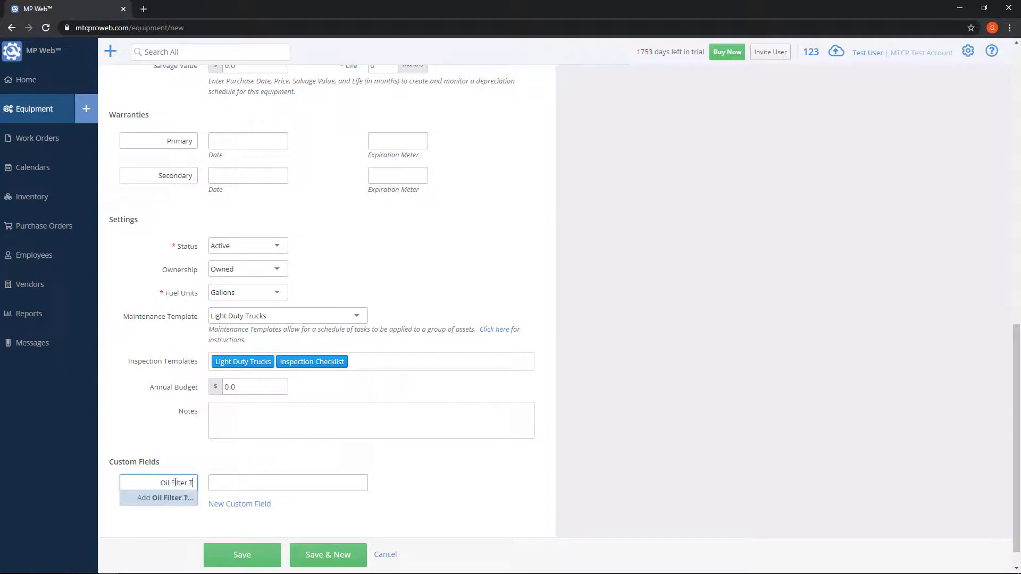
pyautogui.write('ype')
pyautogui.click(147, 500)
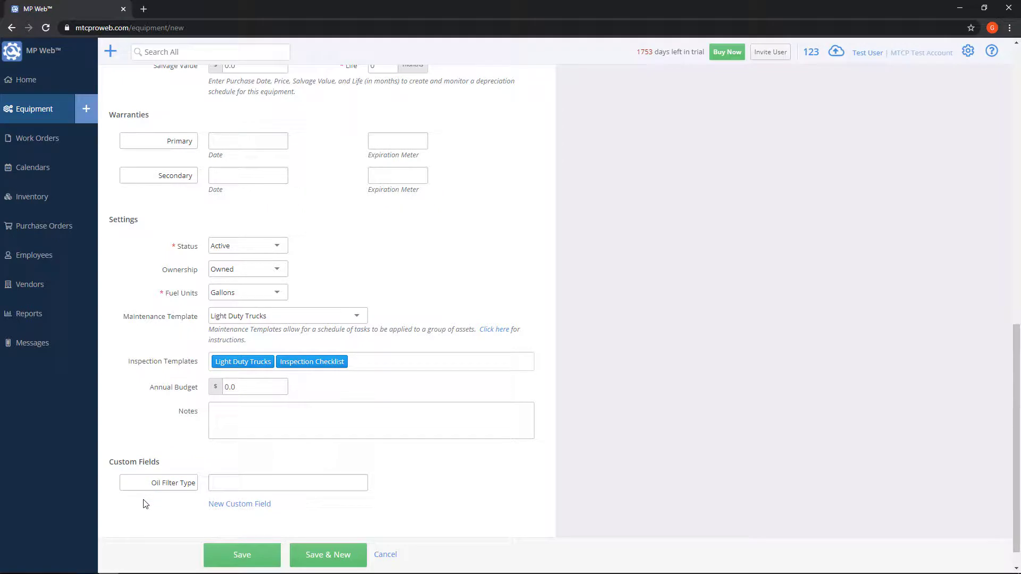
pyautogui.click(299, 485)
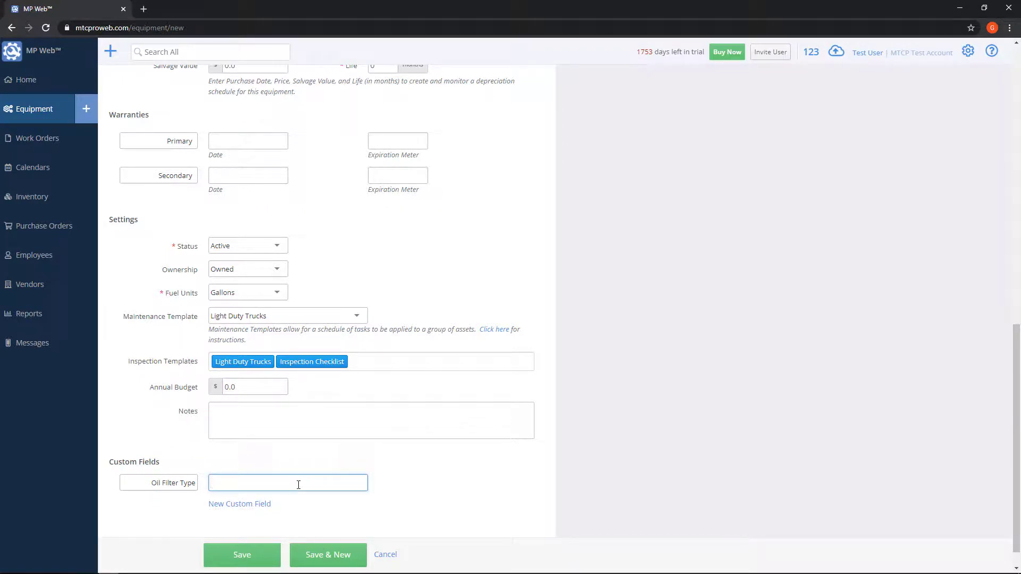
pyautogui.write('123124124')
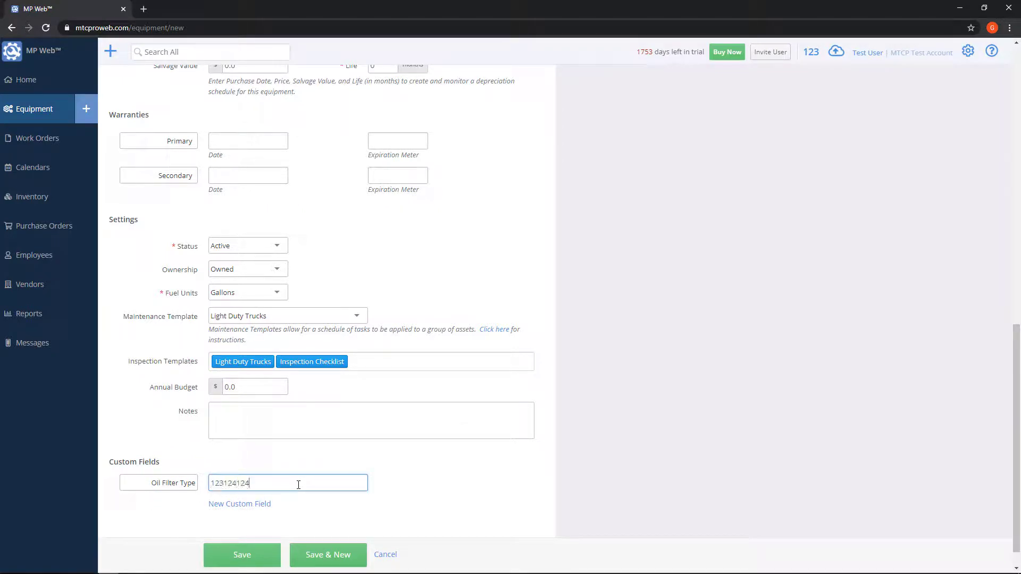
# Add another custom field row and leave it unnamed
pyautogui.click(228, 505)
pyautogui.click(155, 504)
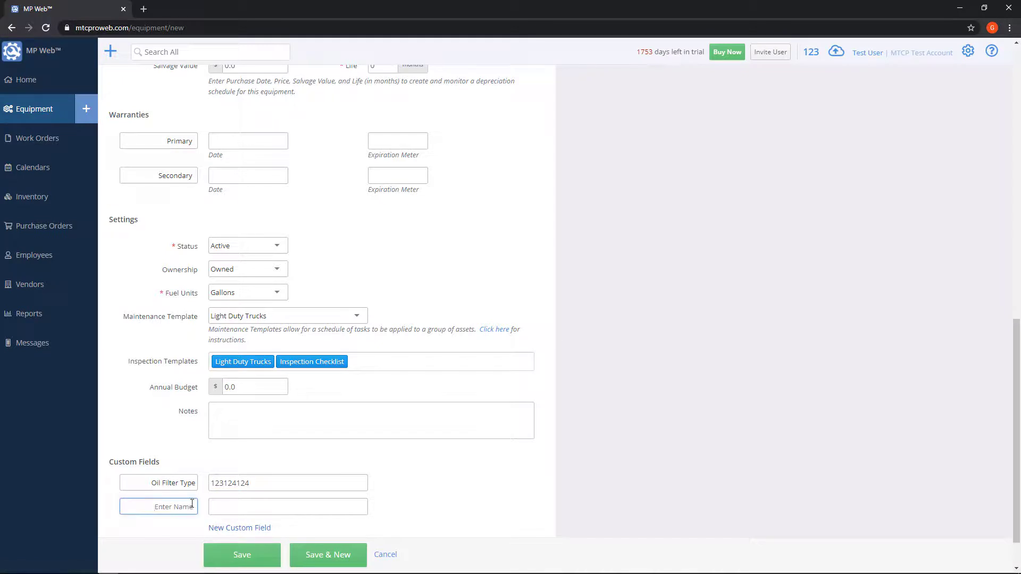
pyautogui.click(134, 400)
pyautogui.scroll(-1, 672, 449)
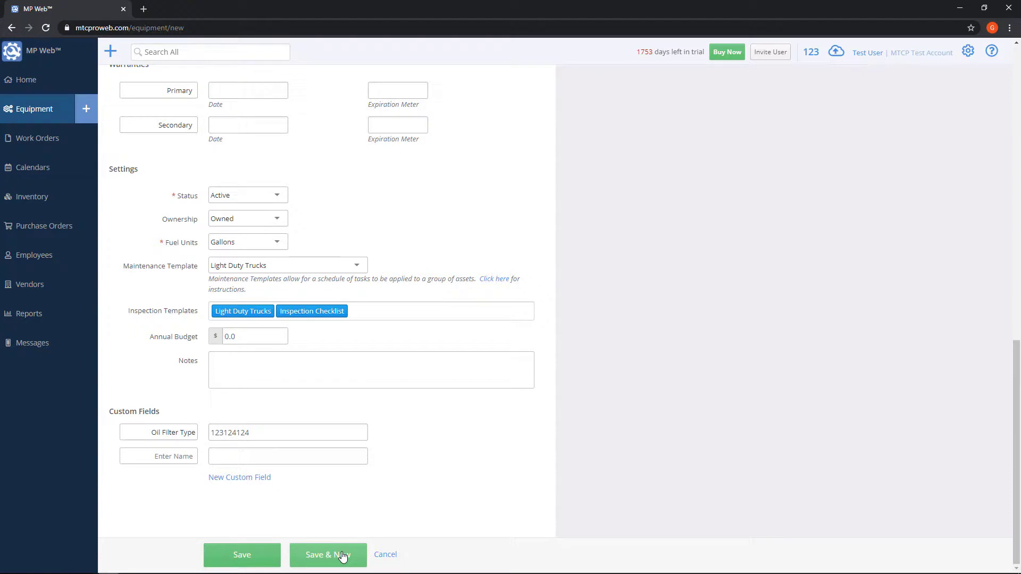
# Save the T200 truck and select the Oil Change task's 75000.0 mileage value
pyautogui.click(240, 554)
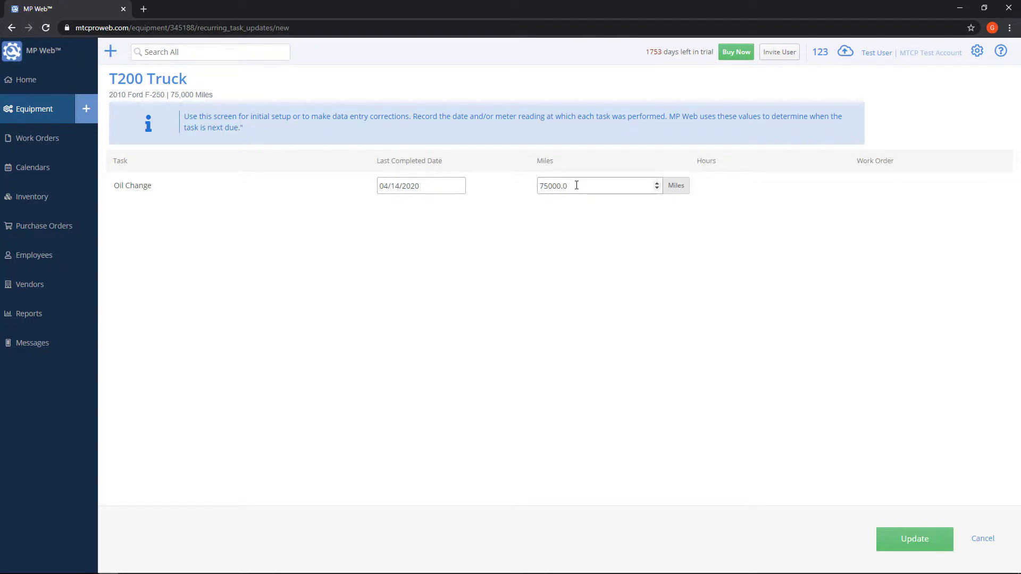
pyautogui.moveTo(573, 185); pyautogui.dragTo(522, 187)
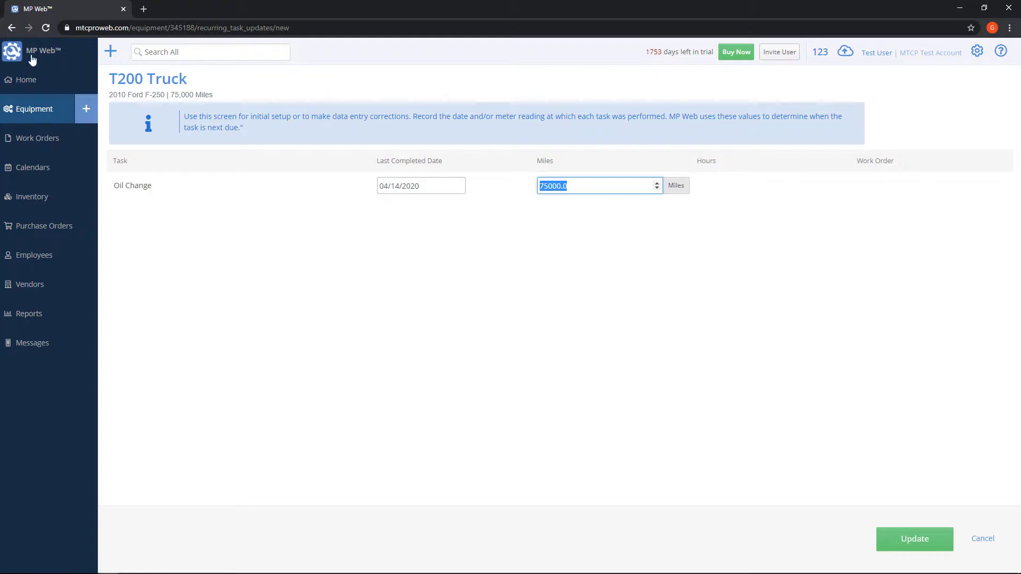
# Open the Equipment list, search 'added', then clear the search to show all 11 records
pyautogui.click(34, 114)
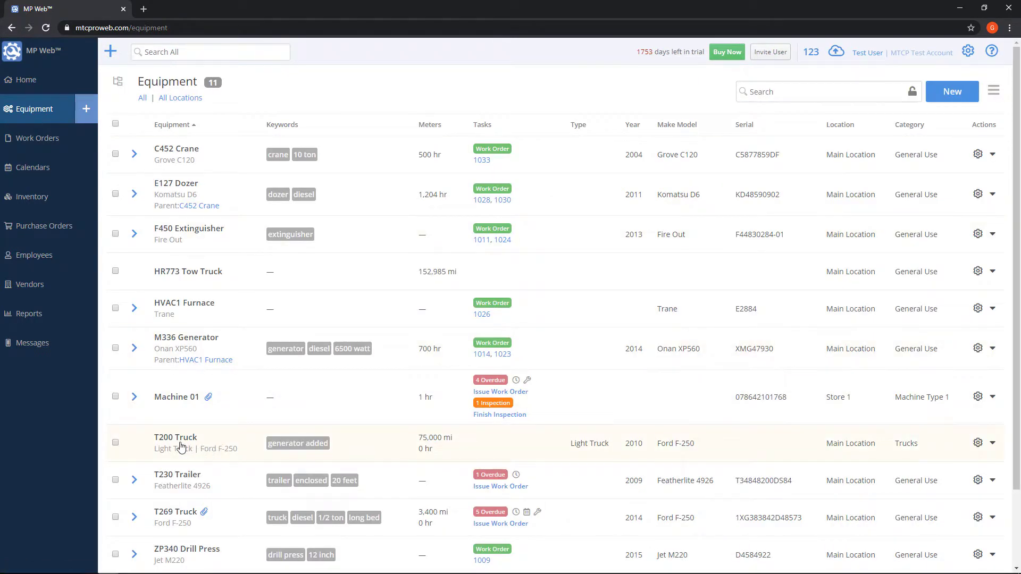
pyautogui.click(776, 93)
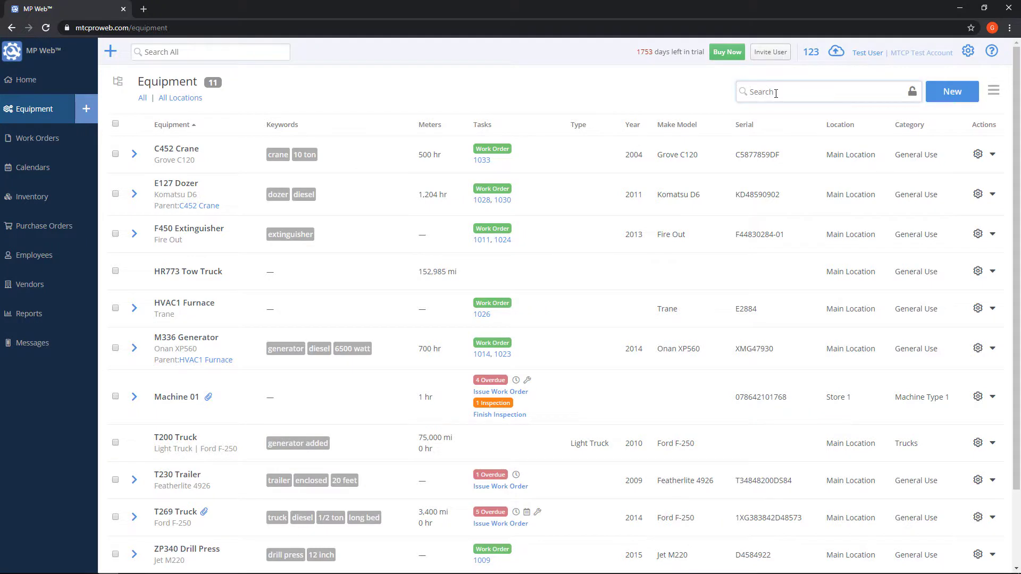
pyautogui.write('added')
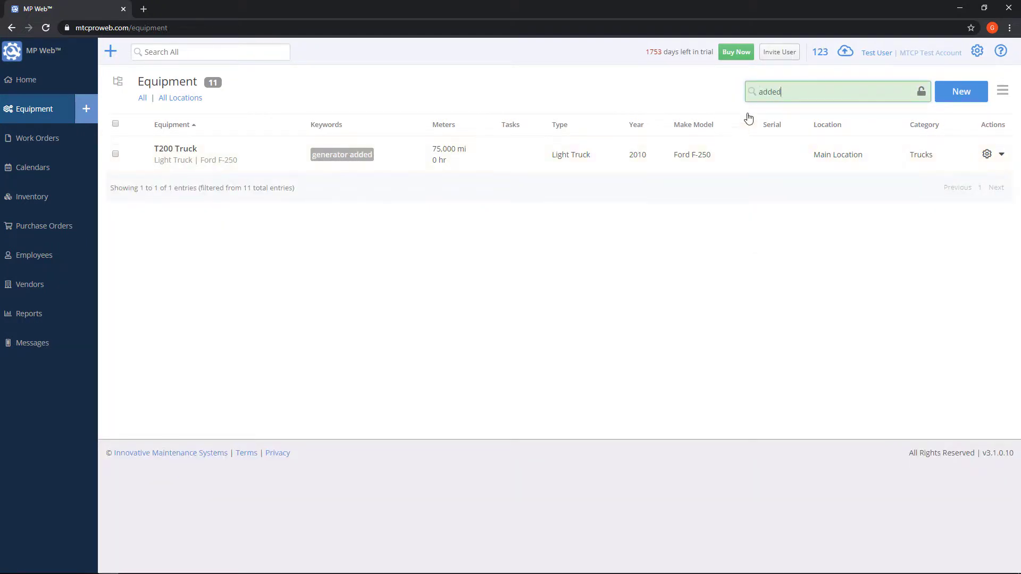
pyautogui.doubleClick(805, 94)
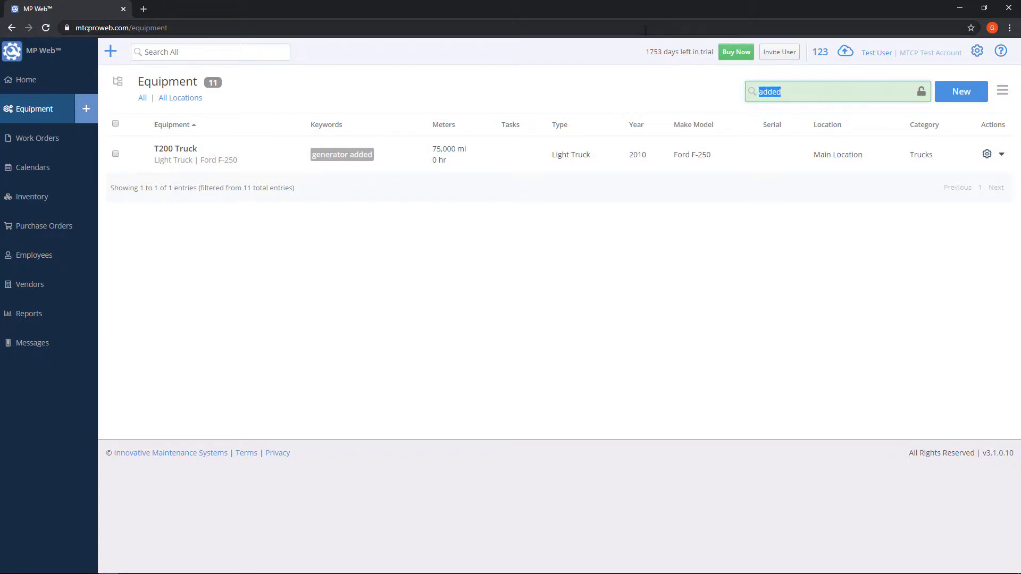
pyautogui.press('BackSpace')
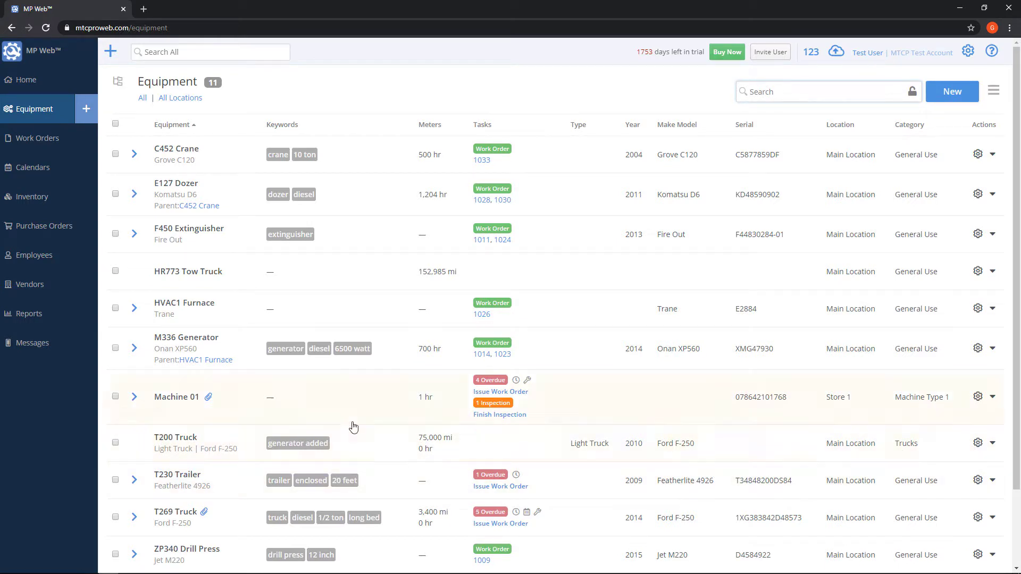
# Open the T200 Truck profile, enter Edit, and return to the profile without changes
pyautogui.click(201, 445)
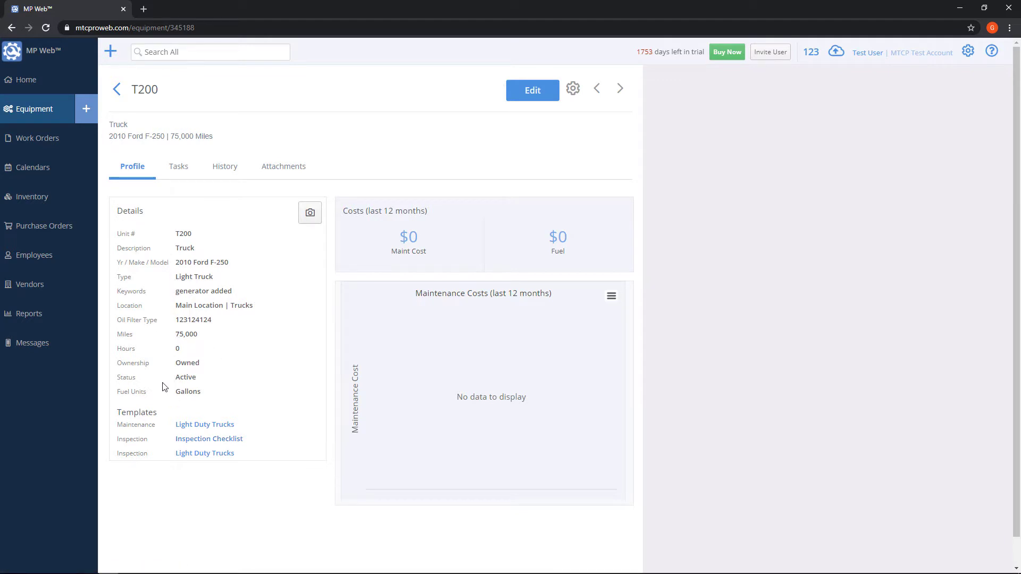
pyautogui.click(541, 103)
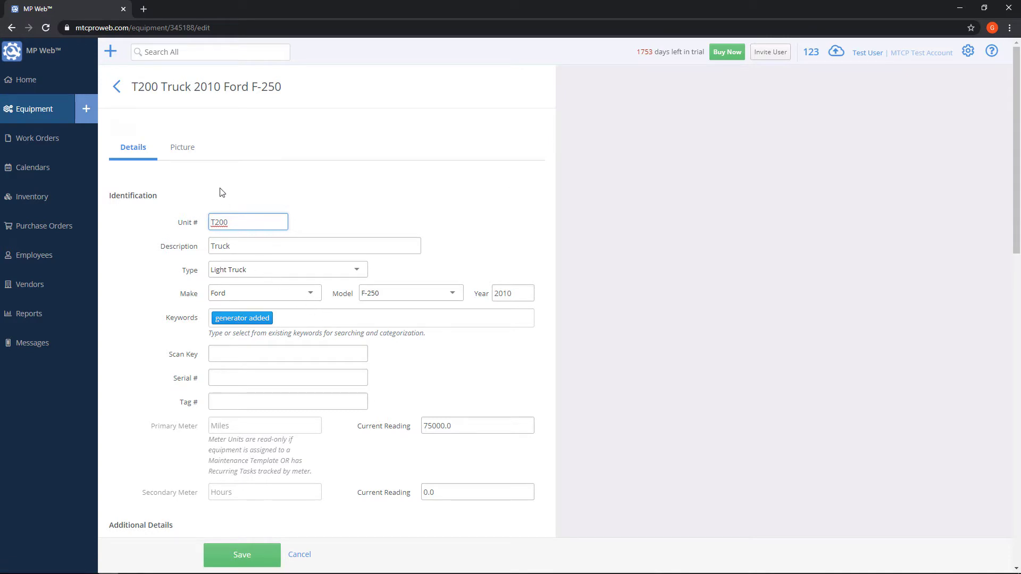
pyautogui.click(118, 87)
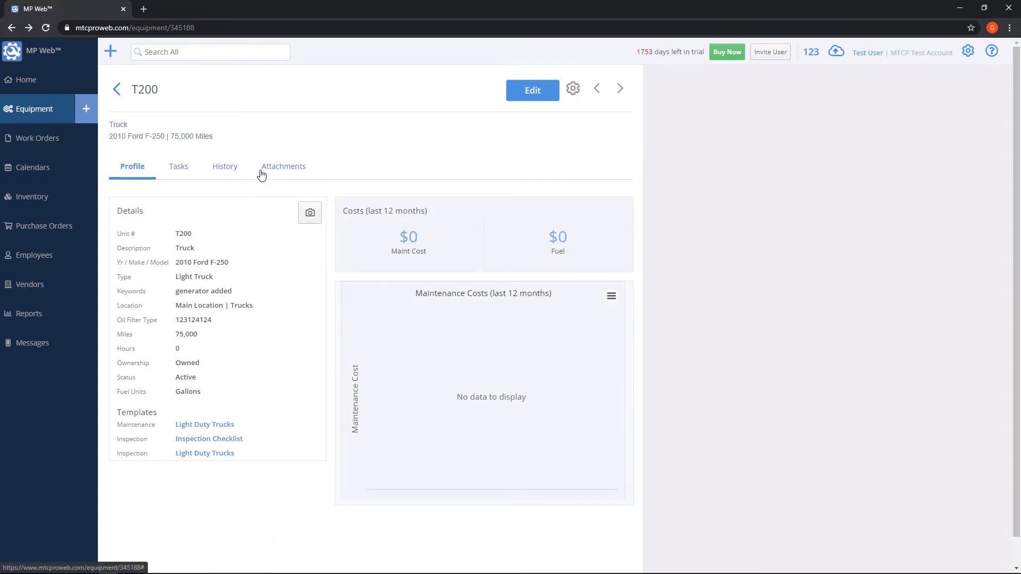
pyautogui.click(175, 173)
pyautogui.click(159, 210)
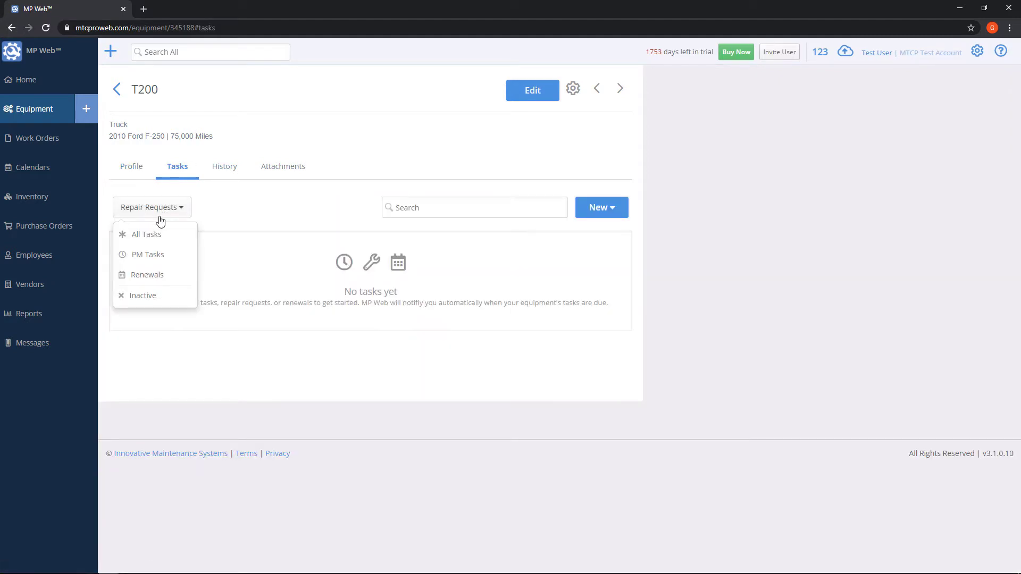
pyautogui.click(151, 235)
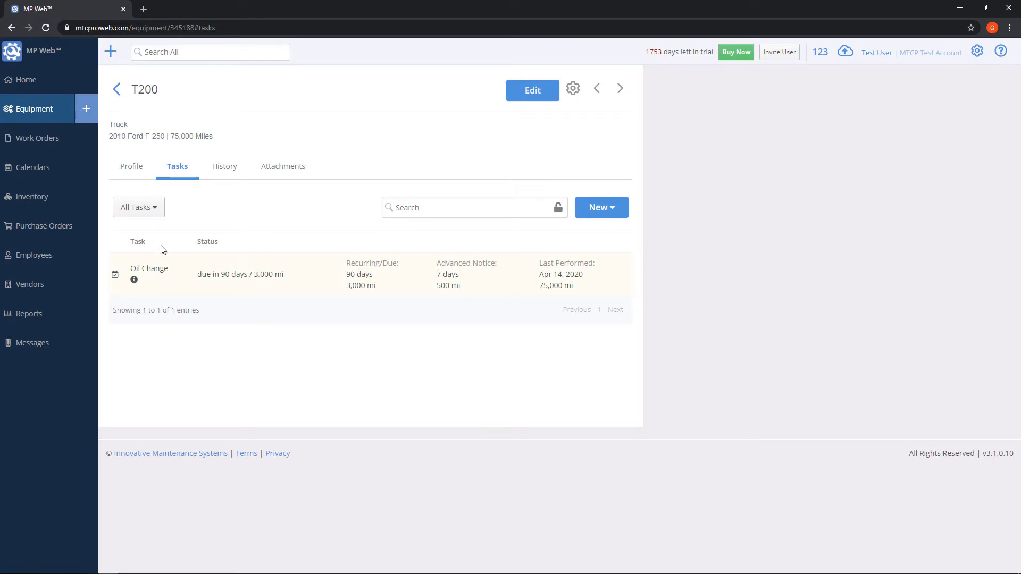
pyautogui.click(229, 169)
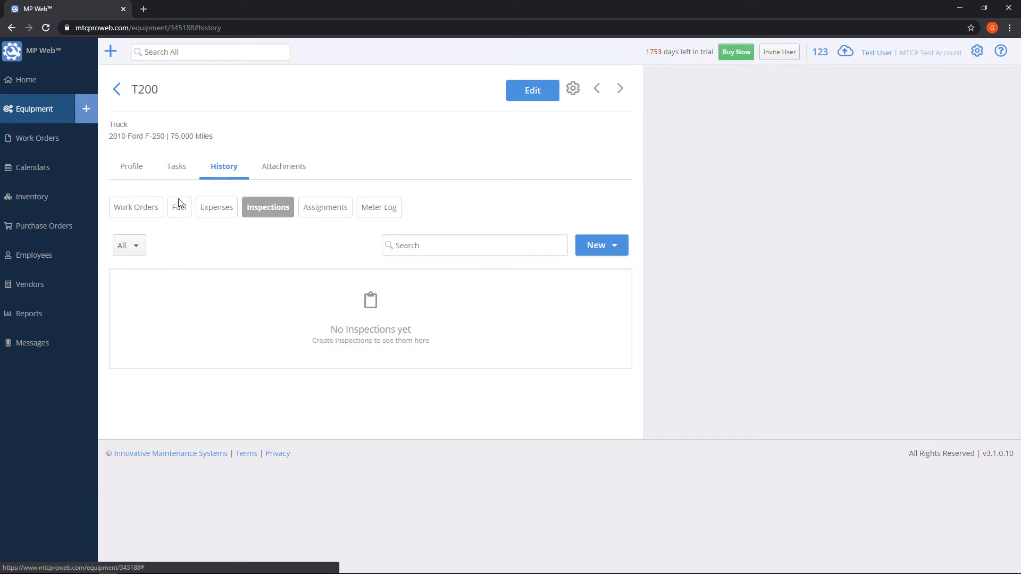
pyautogui.click(134, 208)
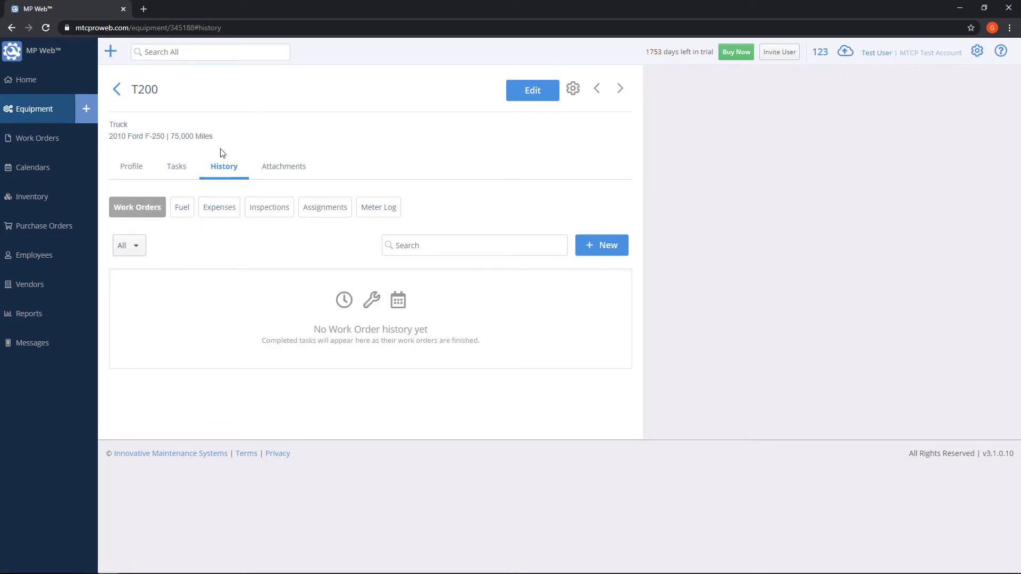
pyautogui.click(283, 167)
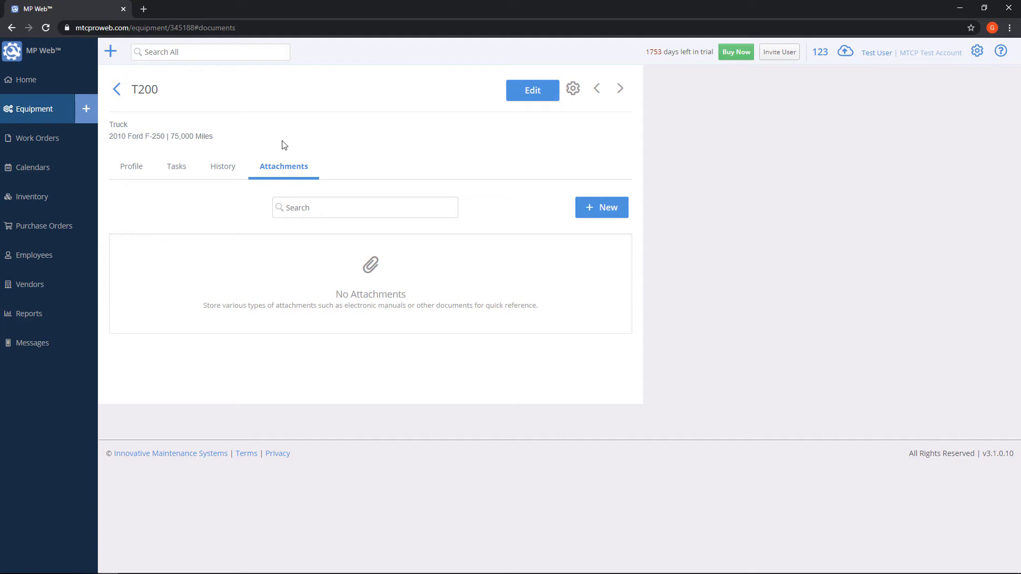
pyautogui.click(130, 169)
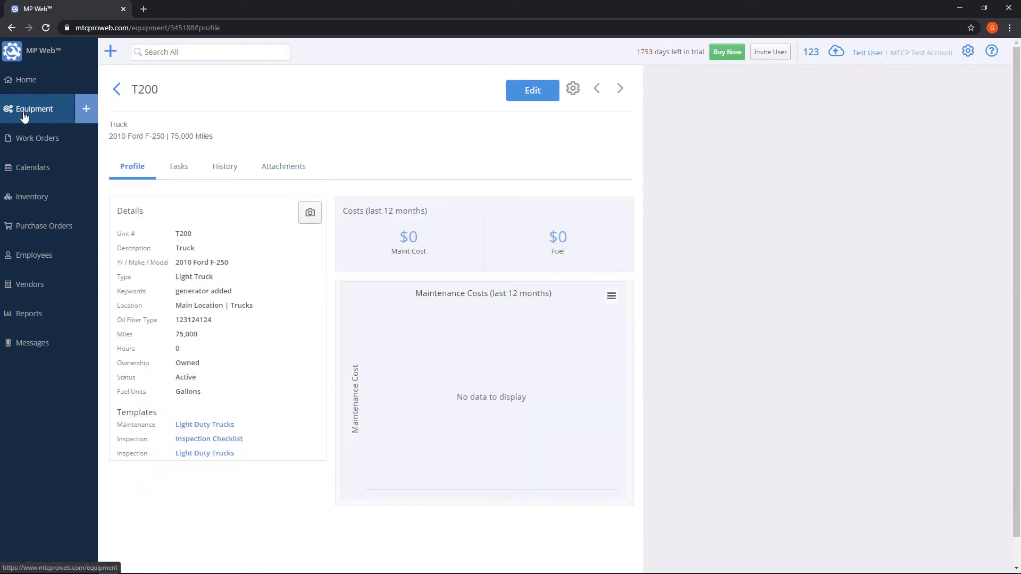
# Return to the Equipment list and open the gear actions menu on the T200 Truck row
pyautogui.click(24, 117)
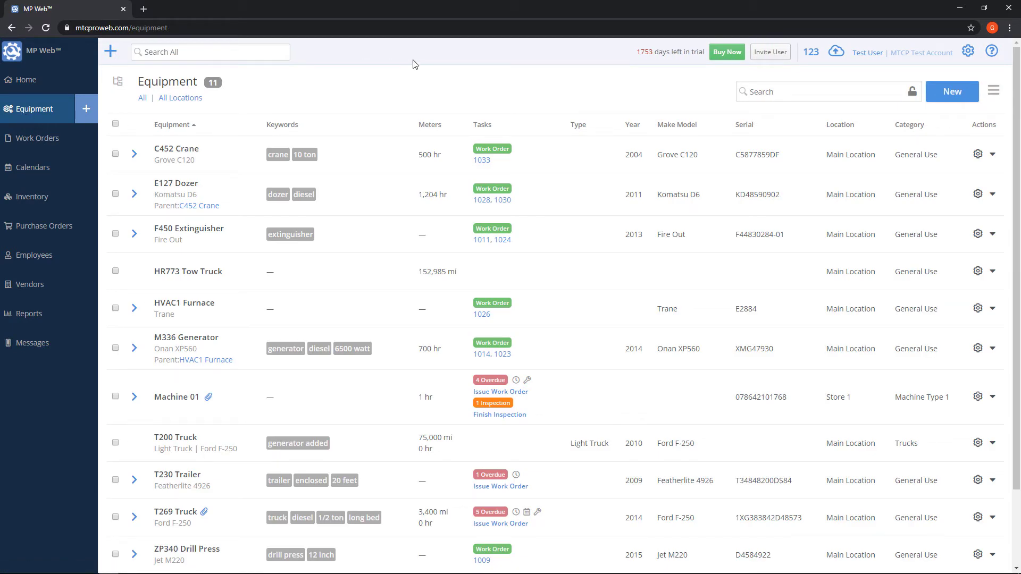
pyautogui.click(981, 444)
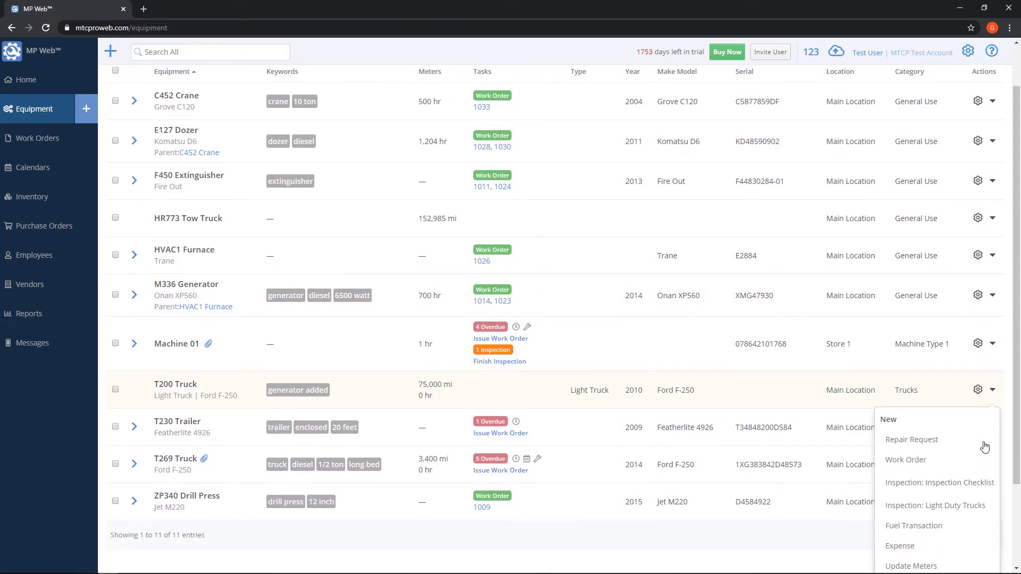
pyautogui.scroll(-3, 985, 447)
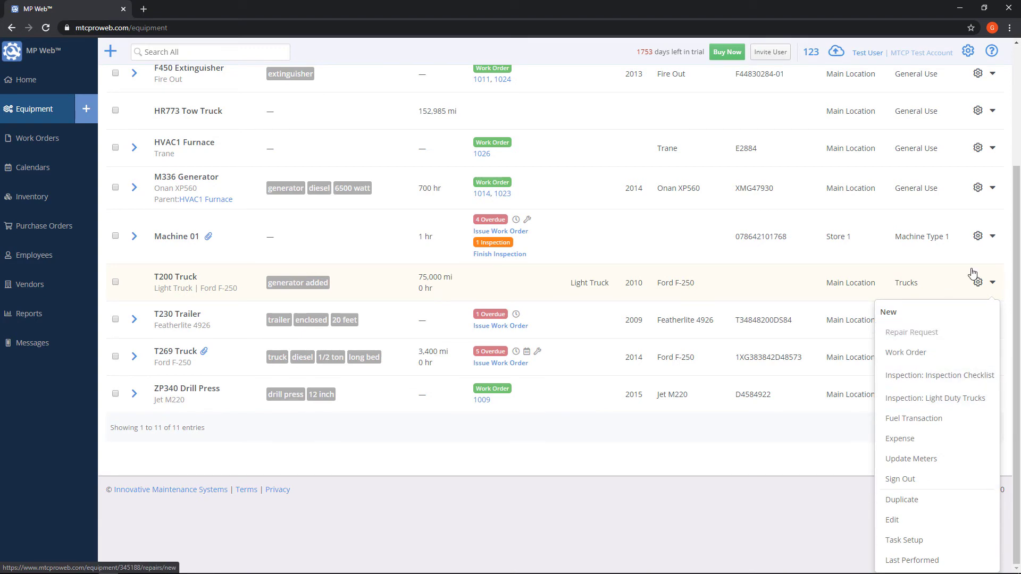
pyautogui.scroll(3, 489, 87)
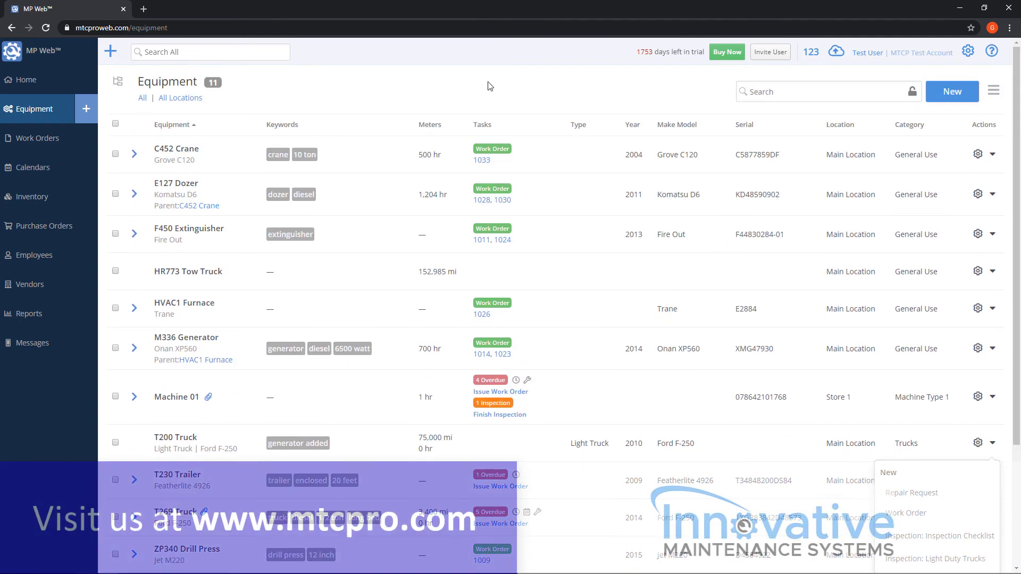